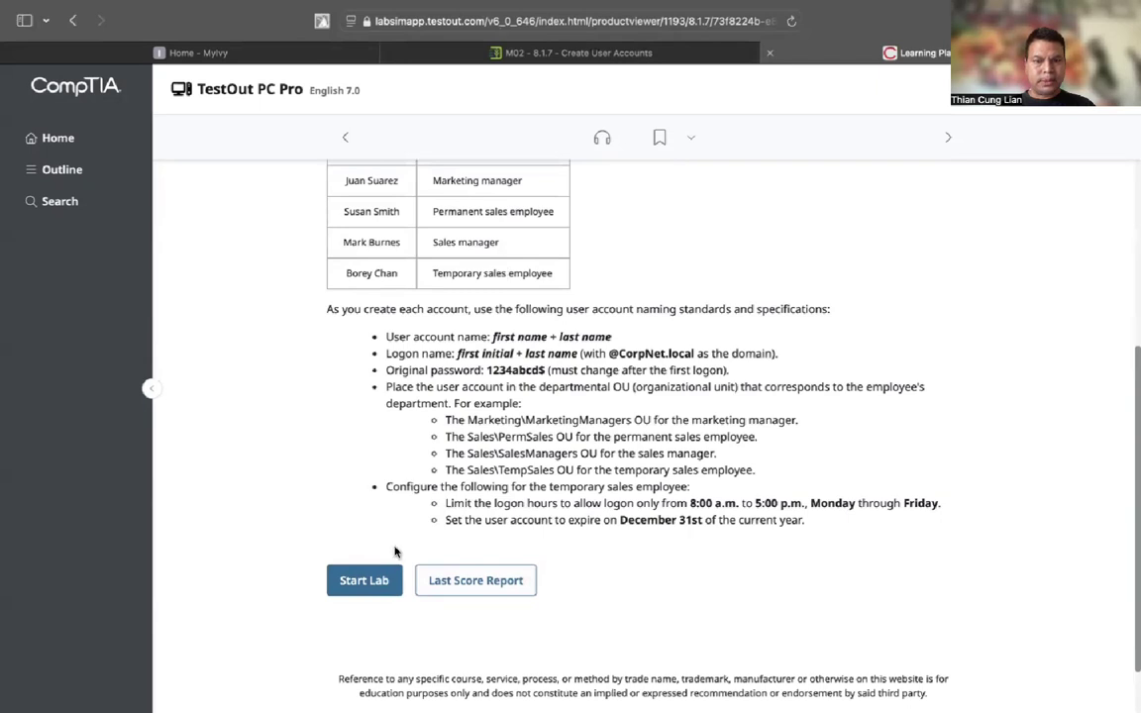
Start the Create User Accounts lab simulation
left_click(366, 580)
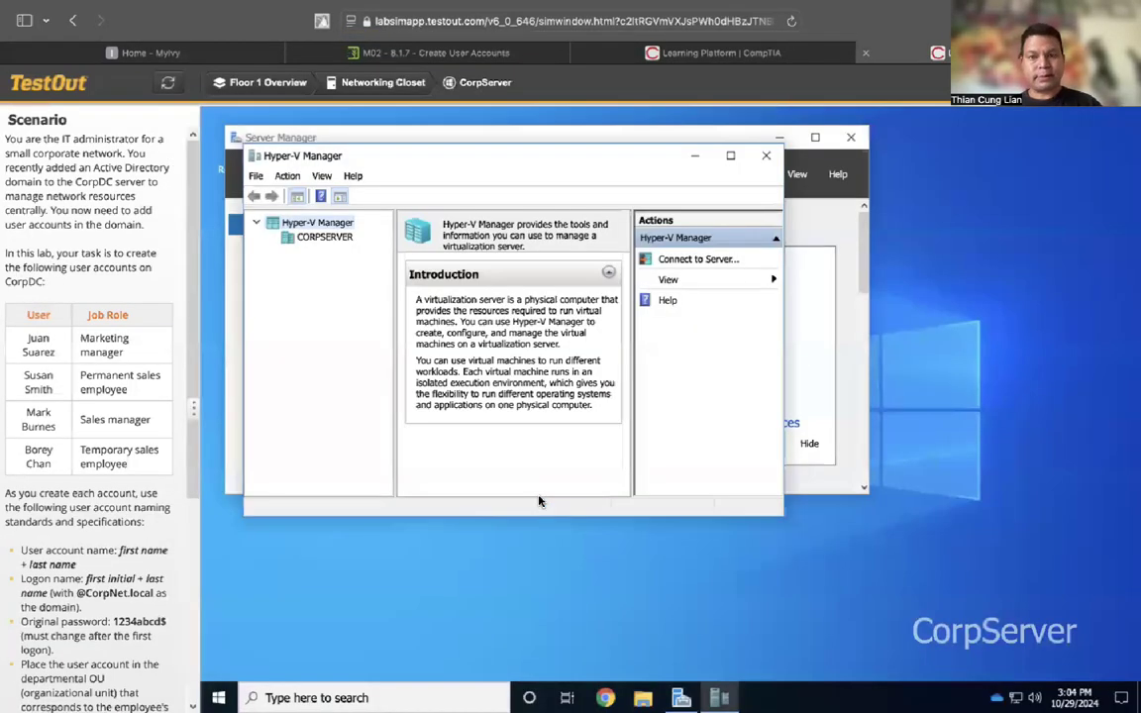
Connect to the CorpDC virtual machine on CORPSERVER and open Server Manager's Tools menu
left_click(328, 238)
double_click(443, 273)
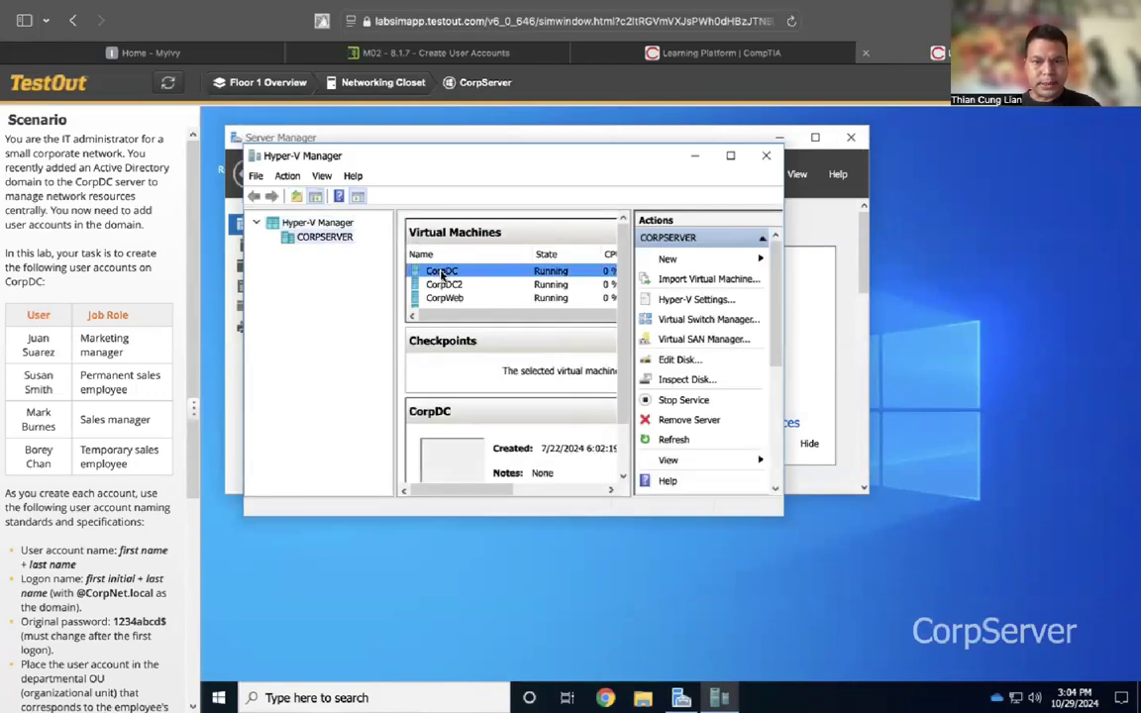
left_click(762, 235)
left_click(762, 236)
left_click(761, 237)
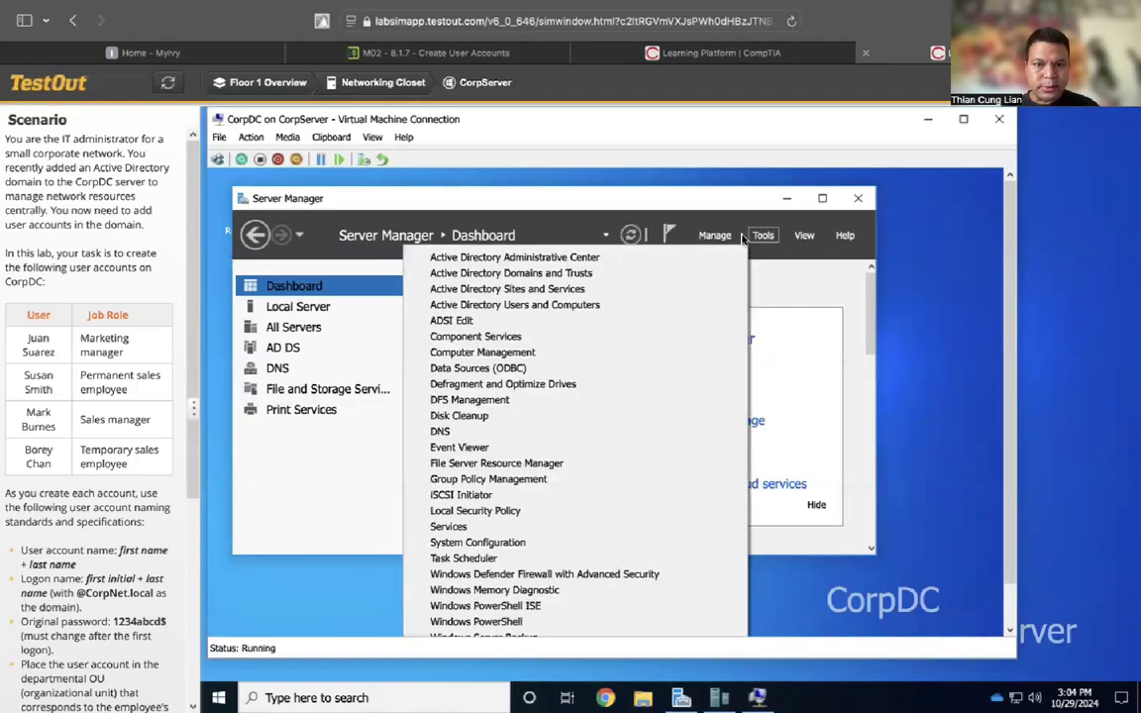
Open Active Directory Users and Computers and go to CorpNet.local > Marketing > MarketingManagers
left_click(562, 307)
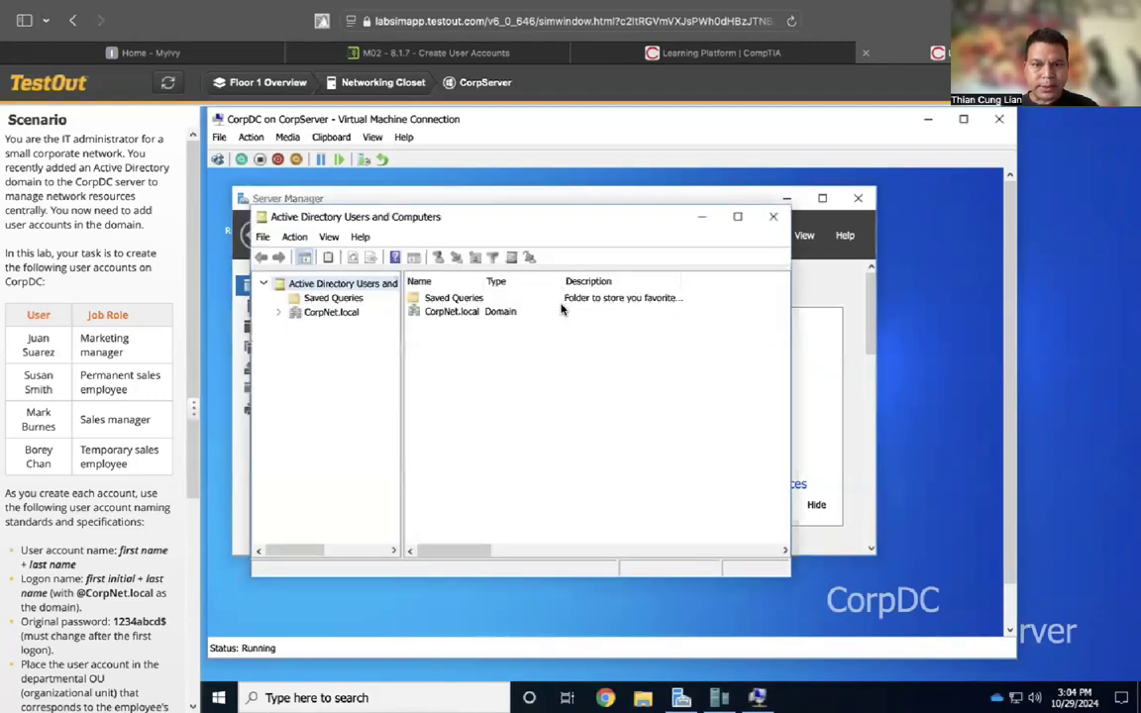
left_click(323, 313)
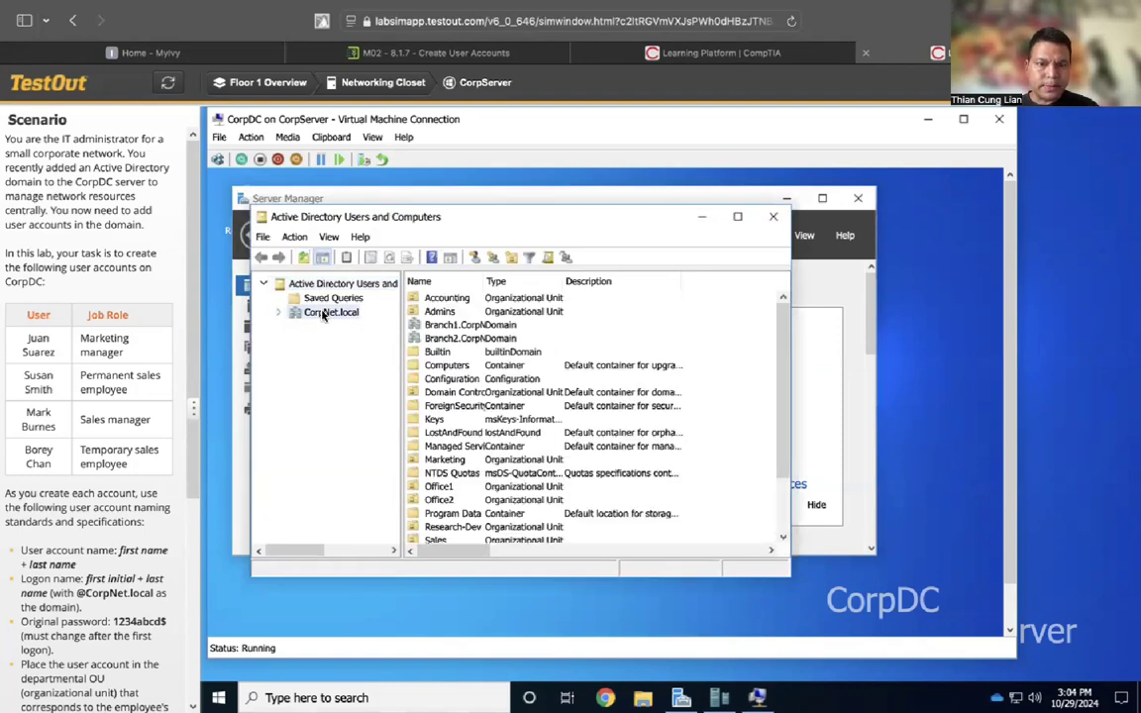
left_click(279, 313)
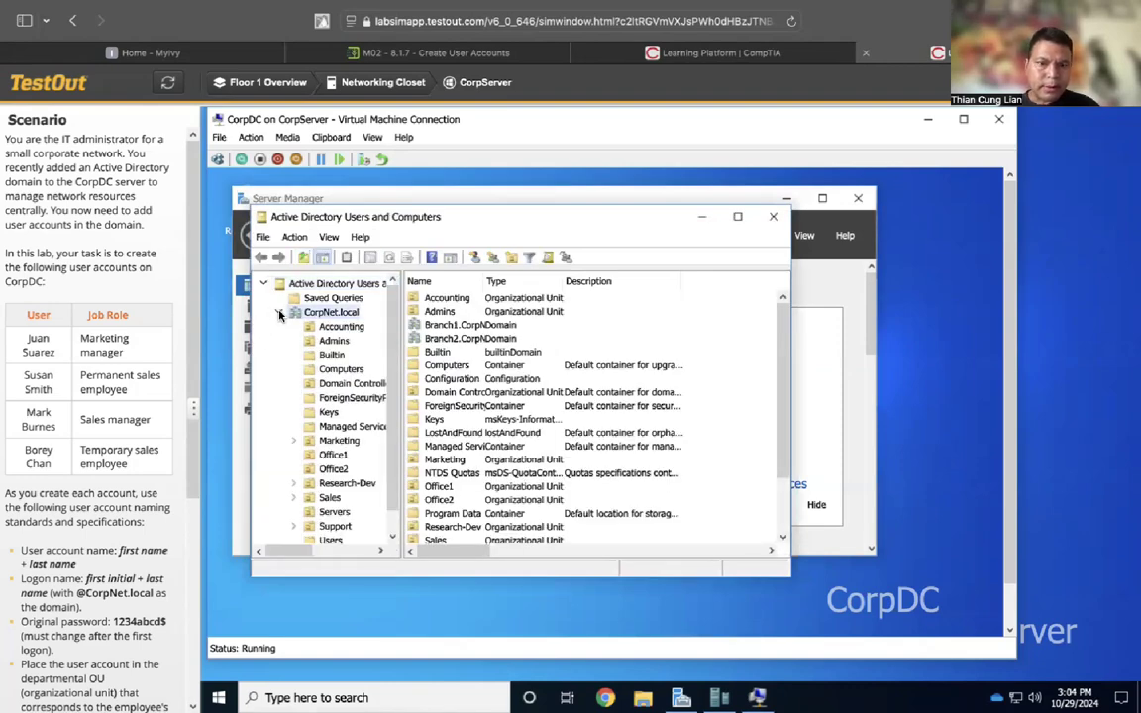
left_click(340, 443)
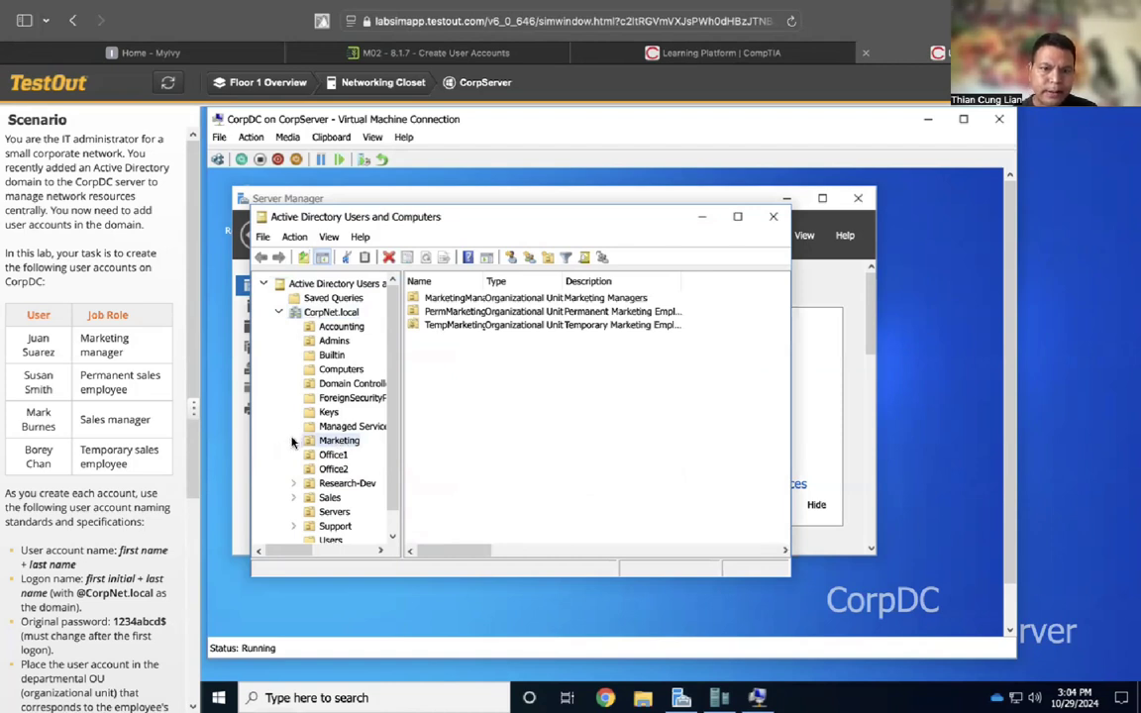
left_click(292, 441)
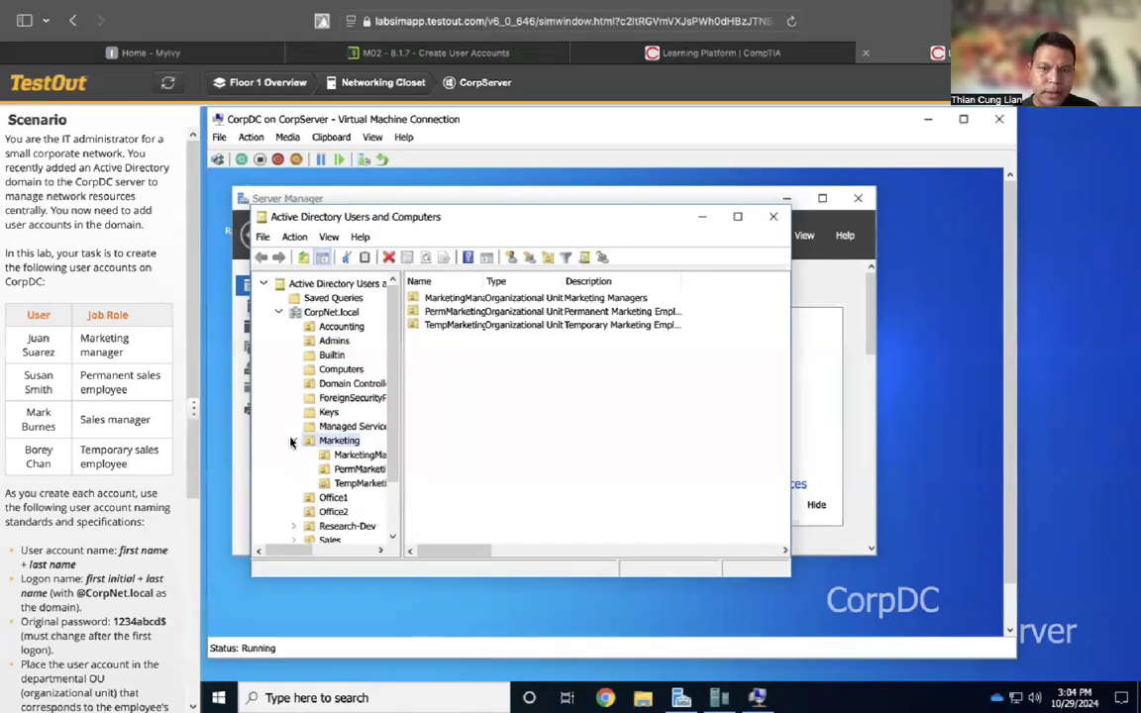
left_click(354, 455)
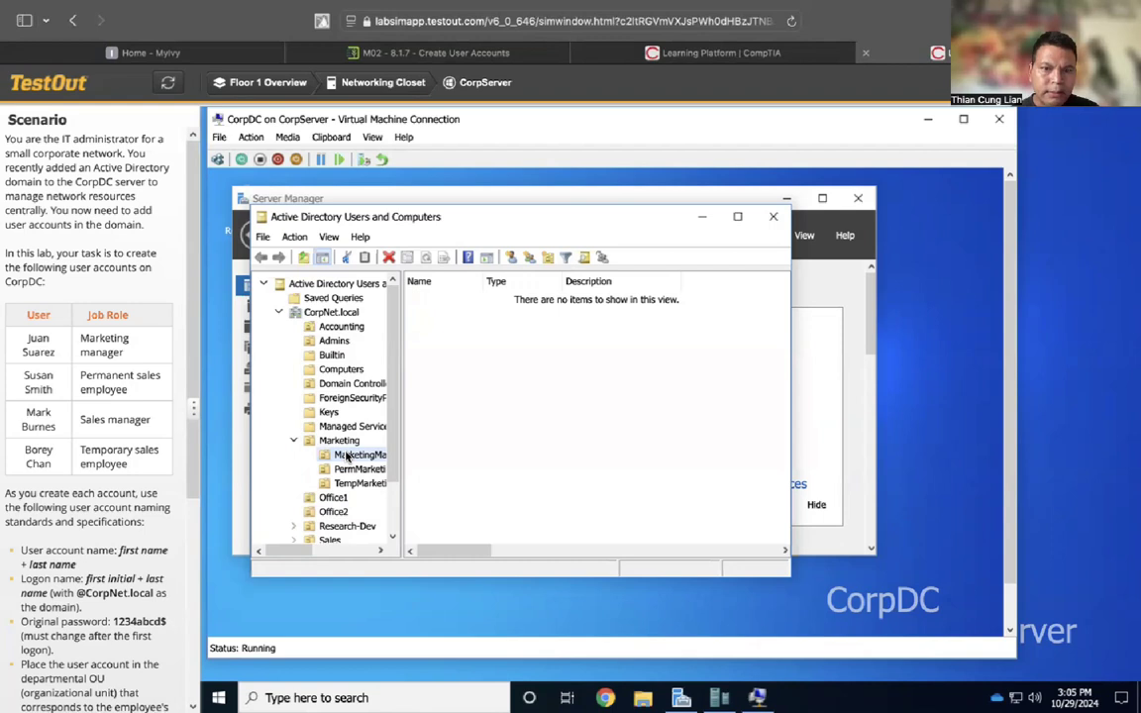
Start a new user in MarketingManagers with the manager's first, last and logon names
left_click(296, 237)
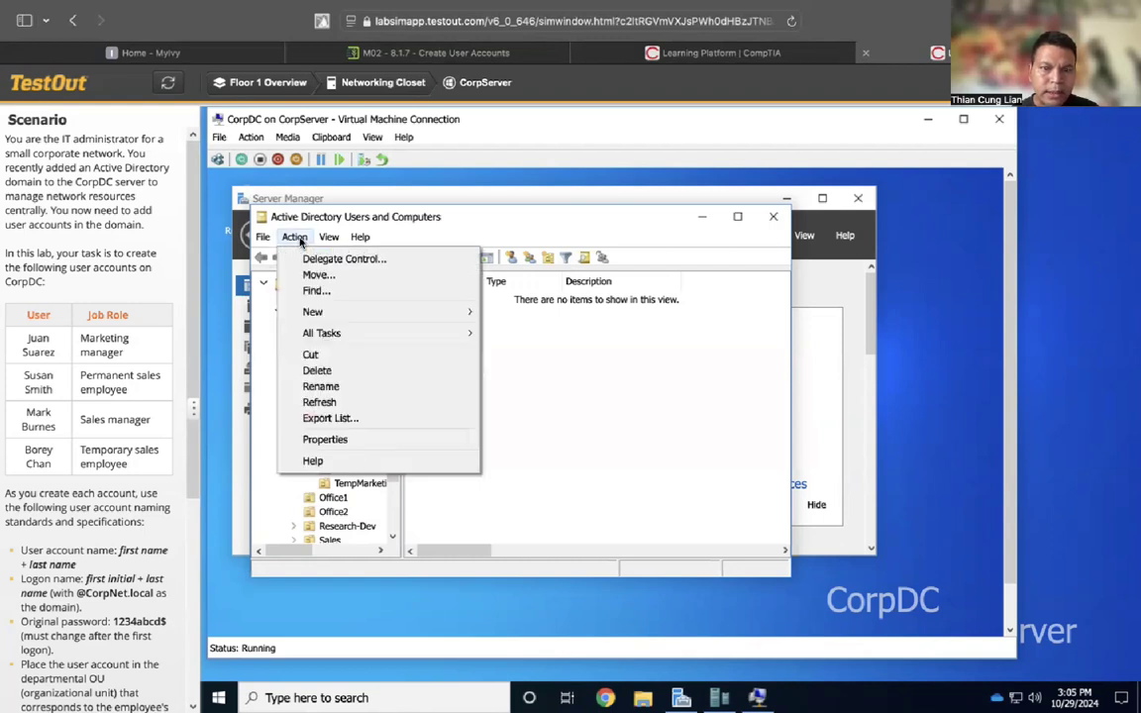
mouse_move(374, 318)
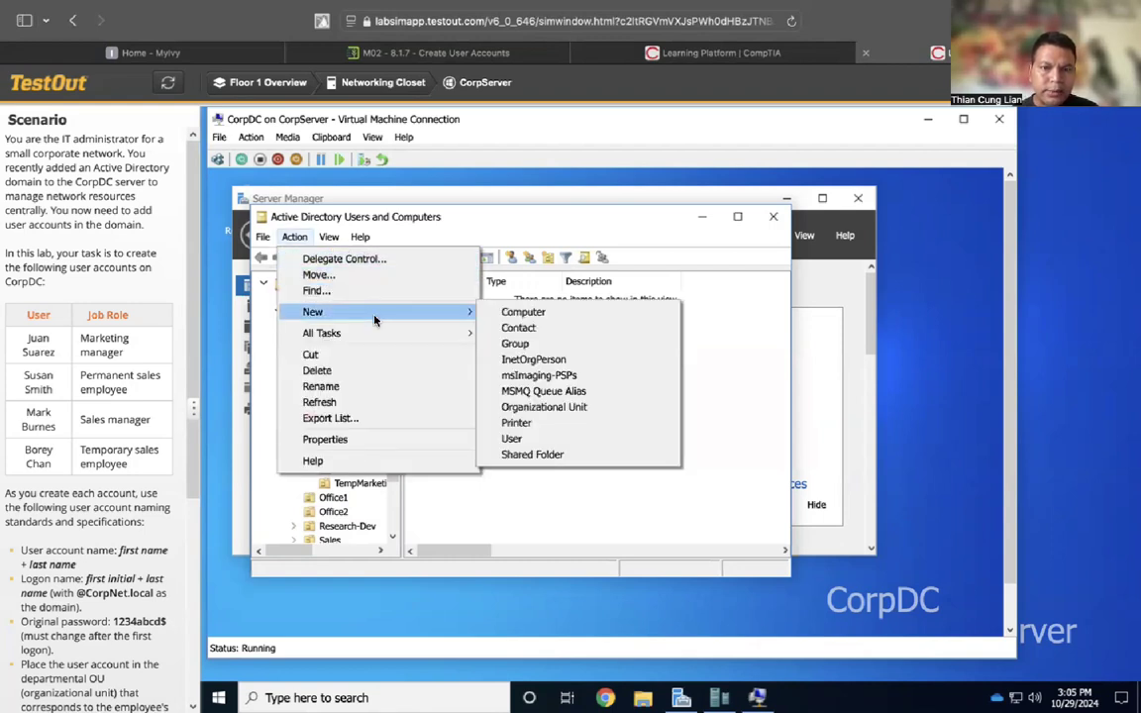
left_click(534, 439)
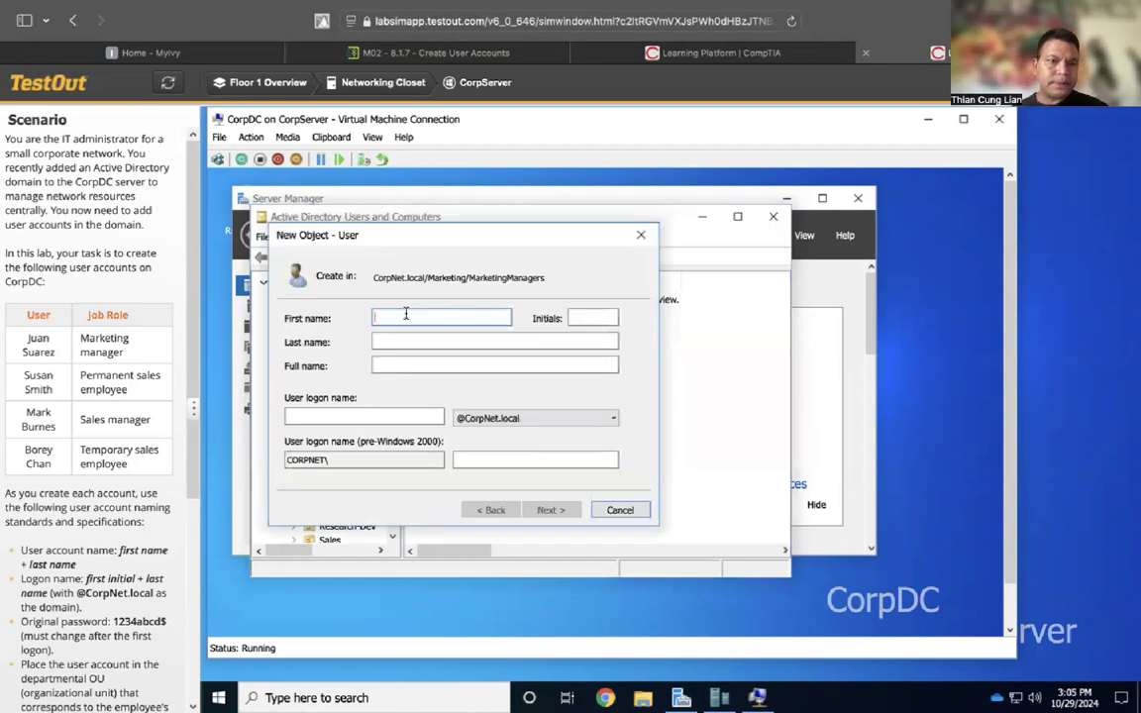
type("Juan")
left_click(391, 343)
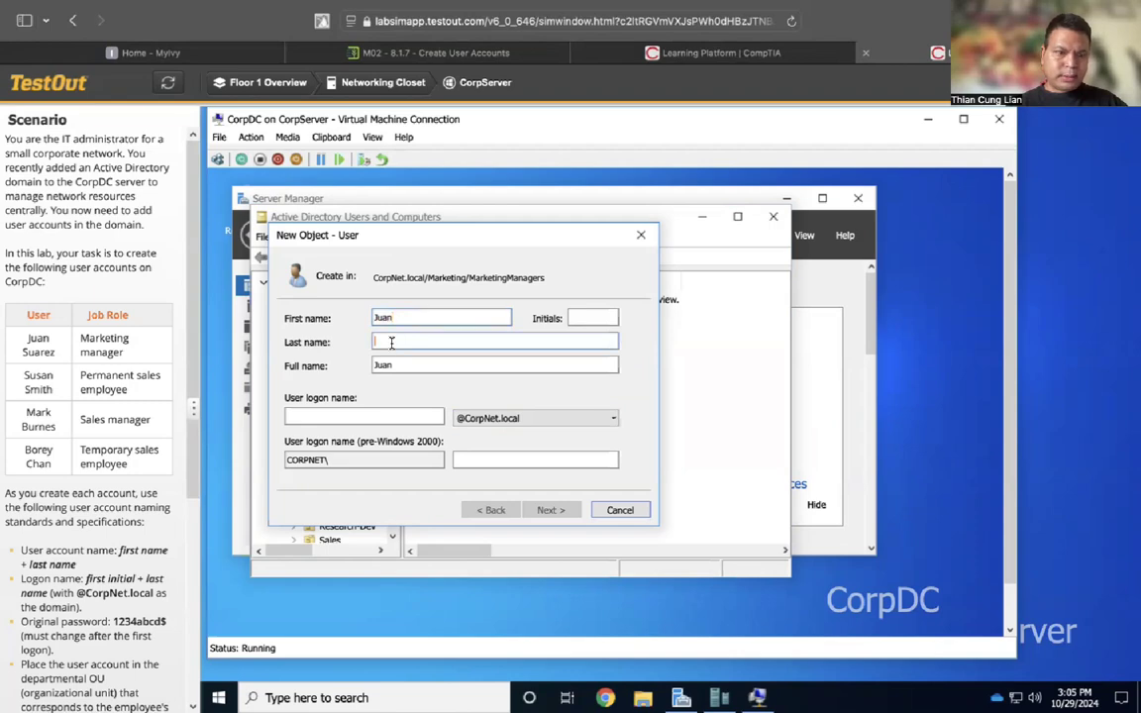
type("S")
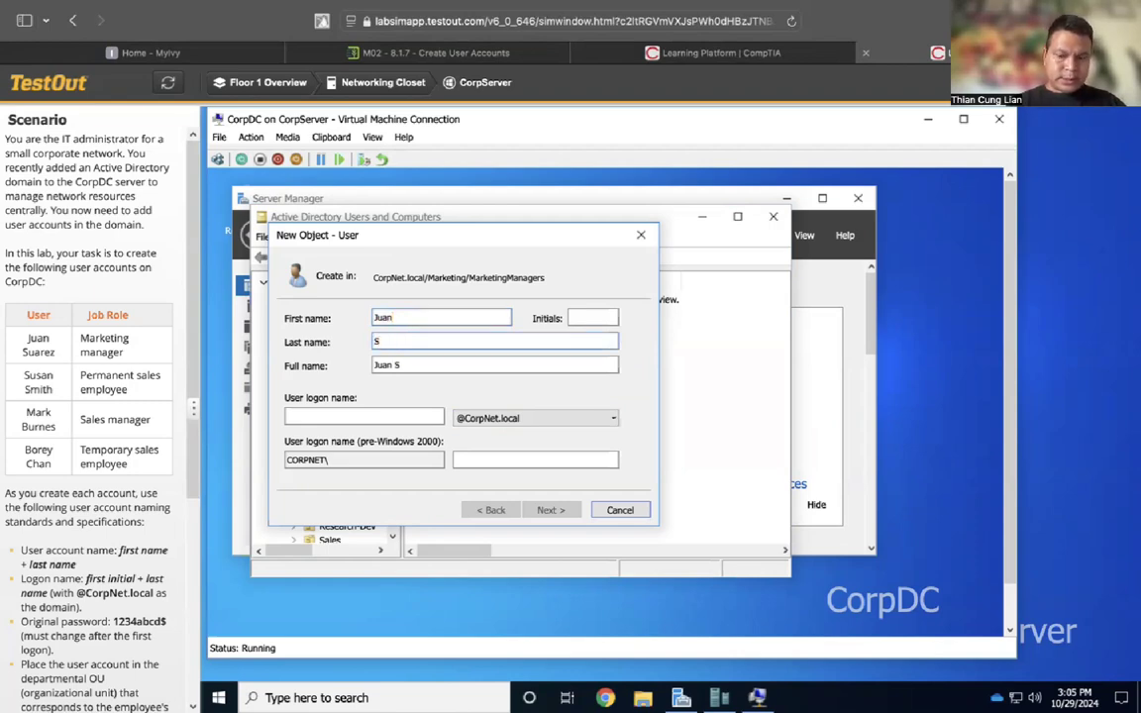
type("ua")
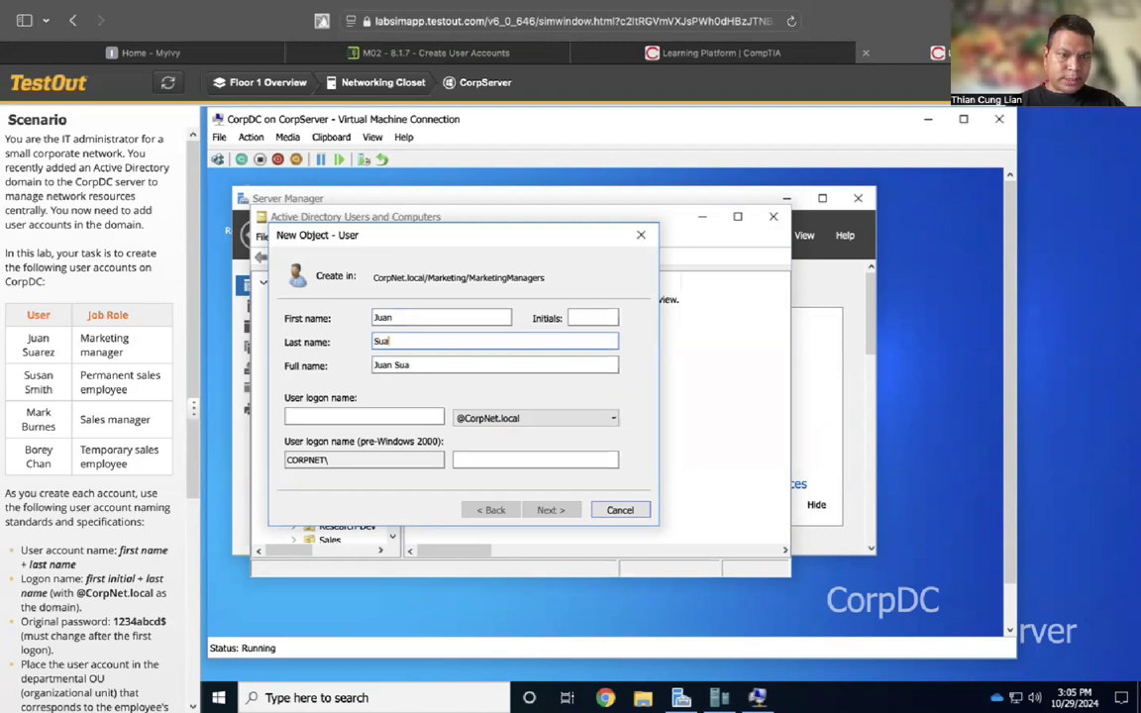
type("rez")
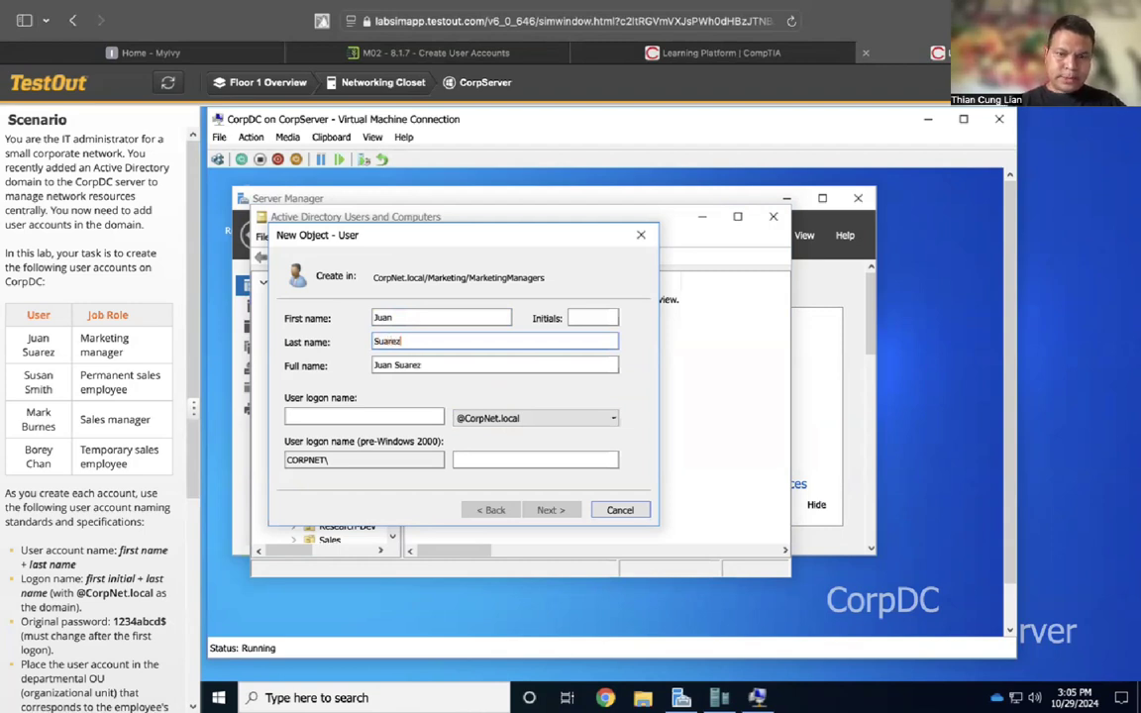
left_click(354, 412)
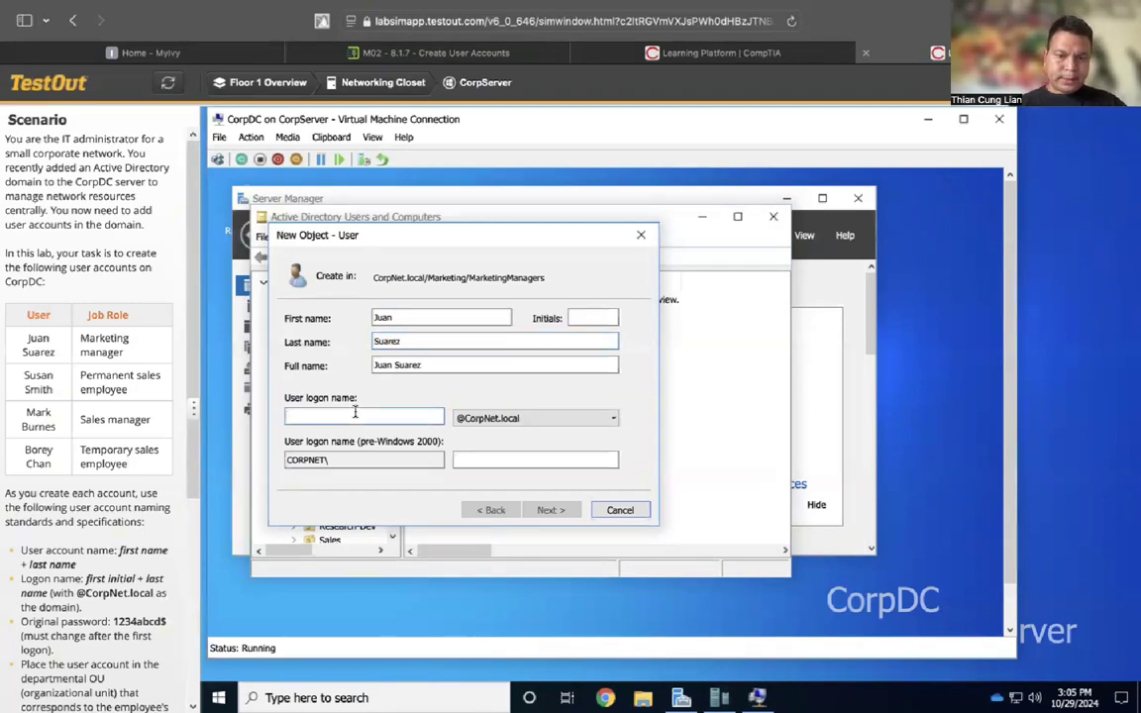
type("J")
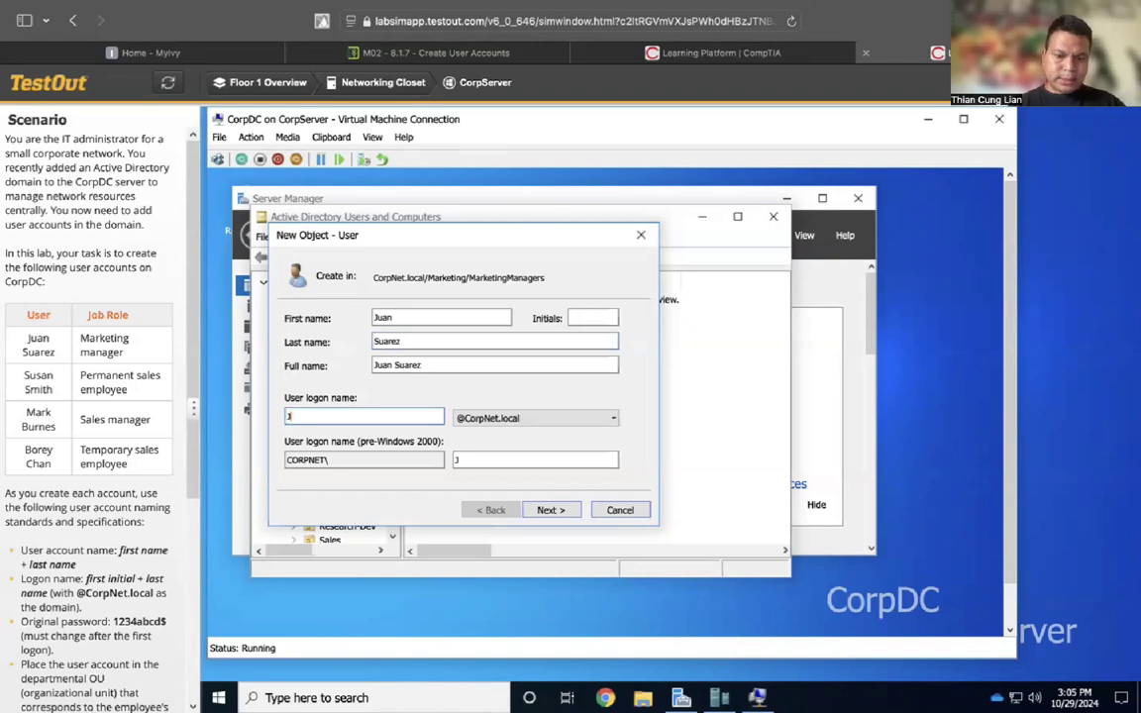
type("Sua")
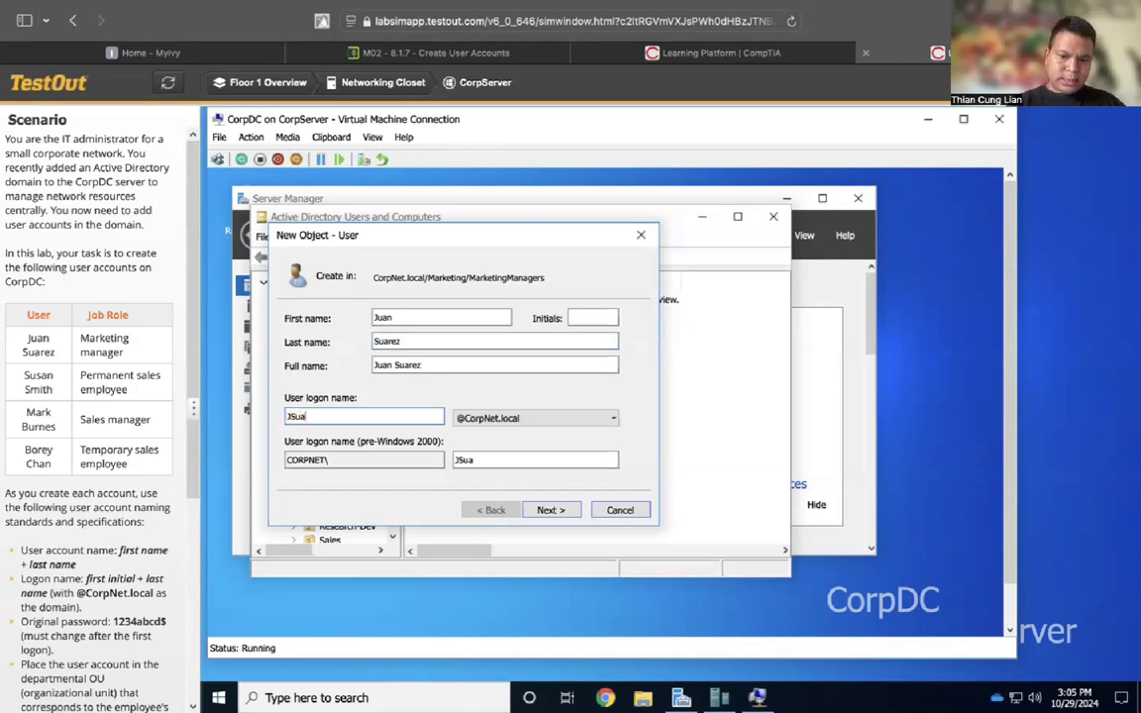
type("rez")
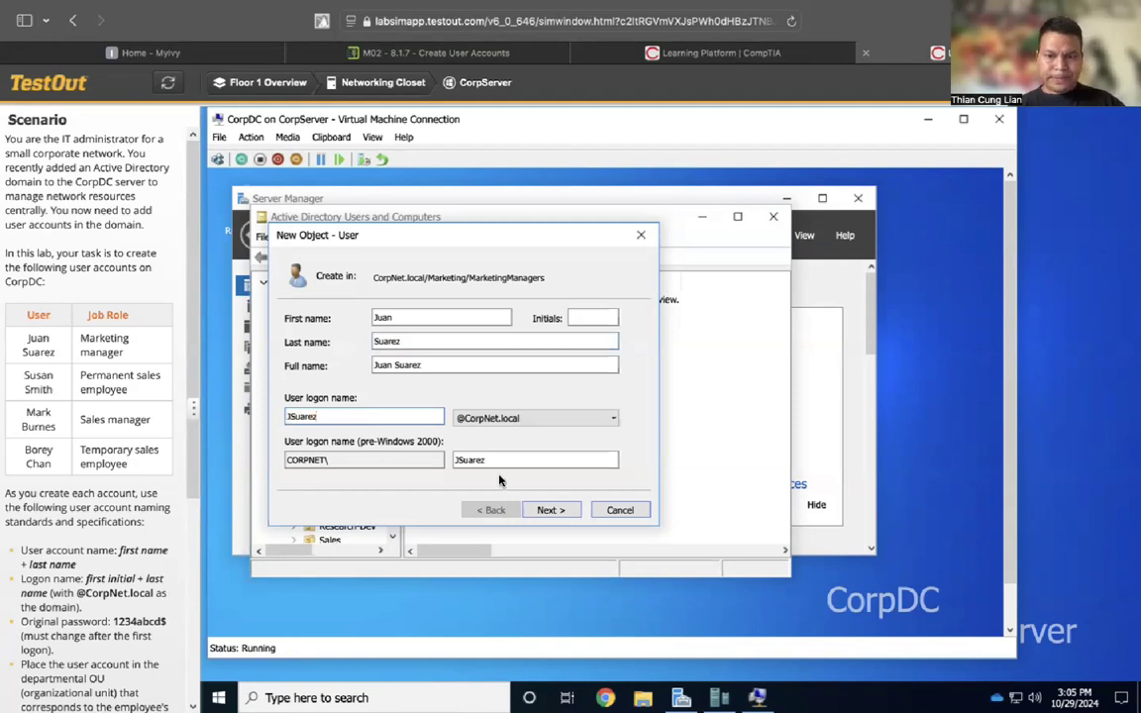
left_click(552, 511)
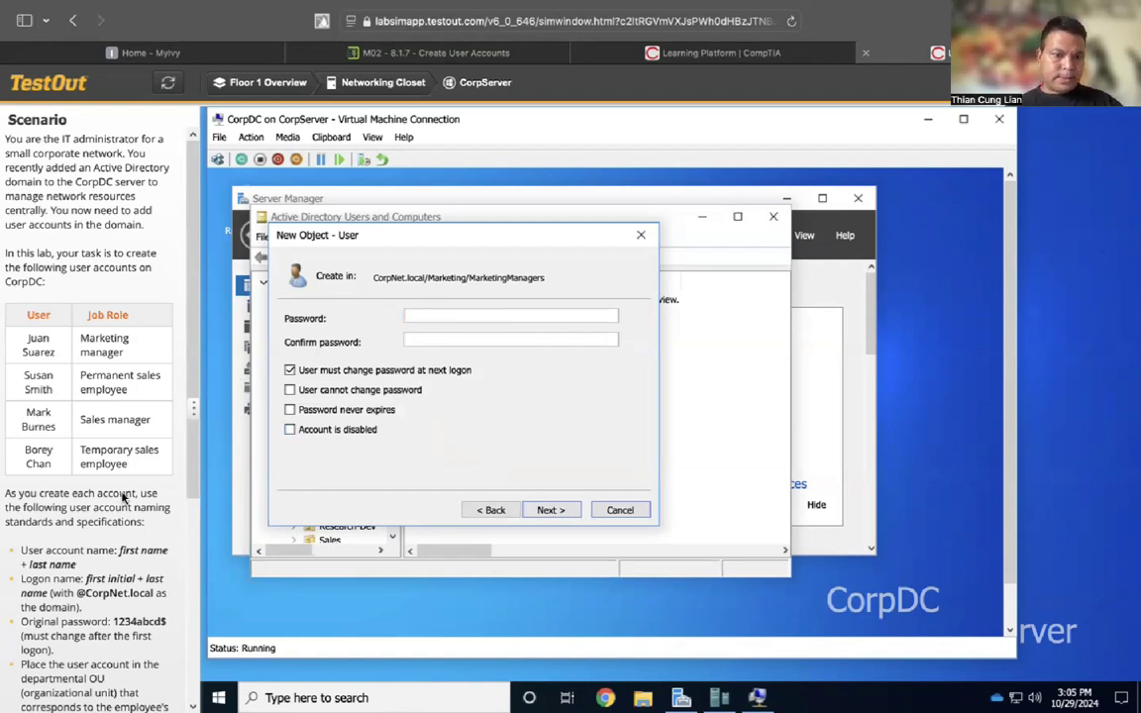
Paste the lab's password into both password fields and finish creating the account
left_click_drag(113, 622, 169, 622)
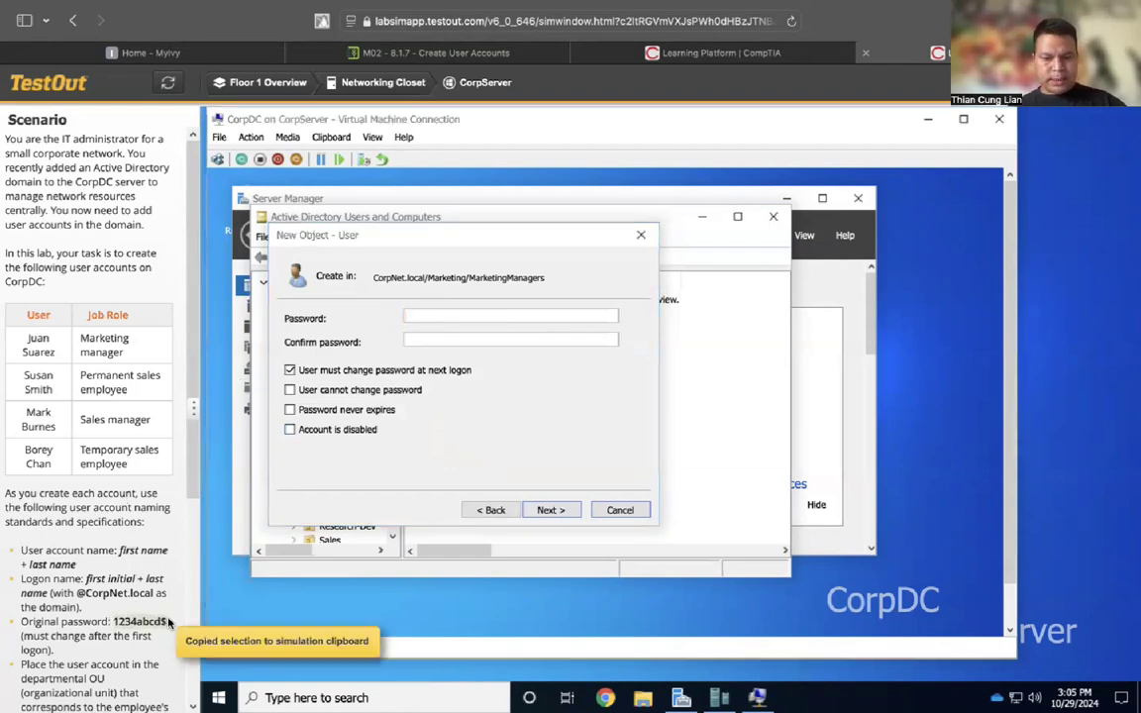
left_click(441, 317)
key("ctrl+v")
left_click(437, 339)
key("ctrl+v")
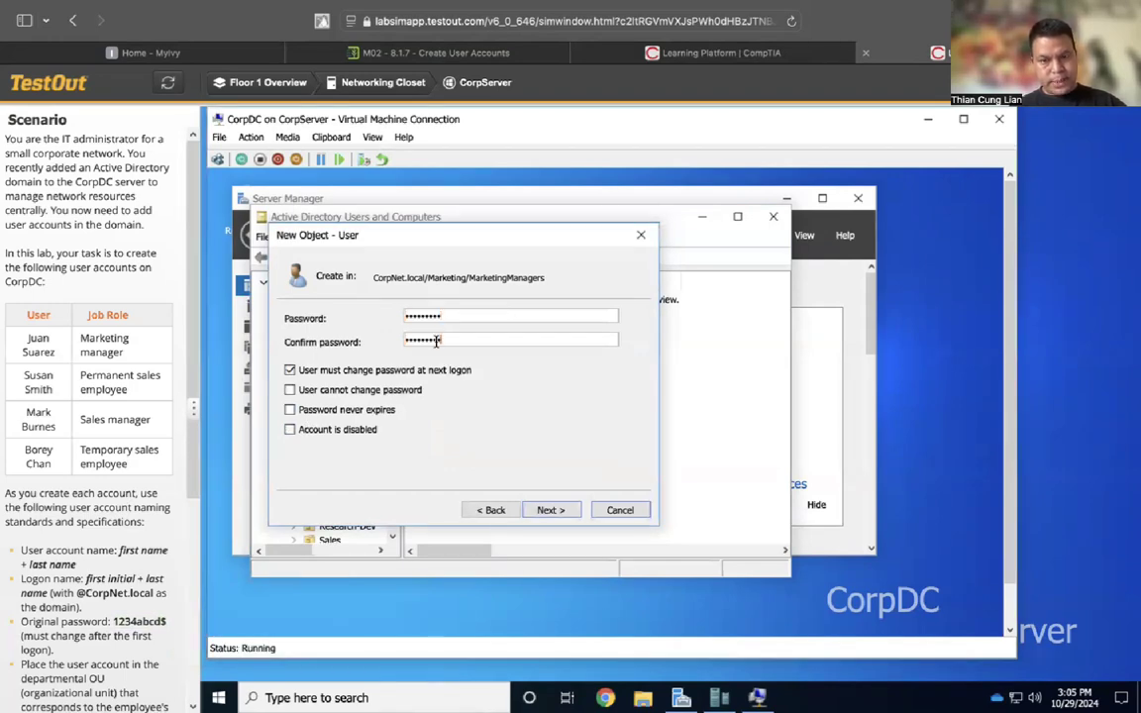
left_click(549, 509)
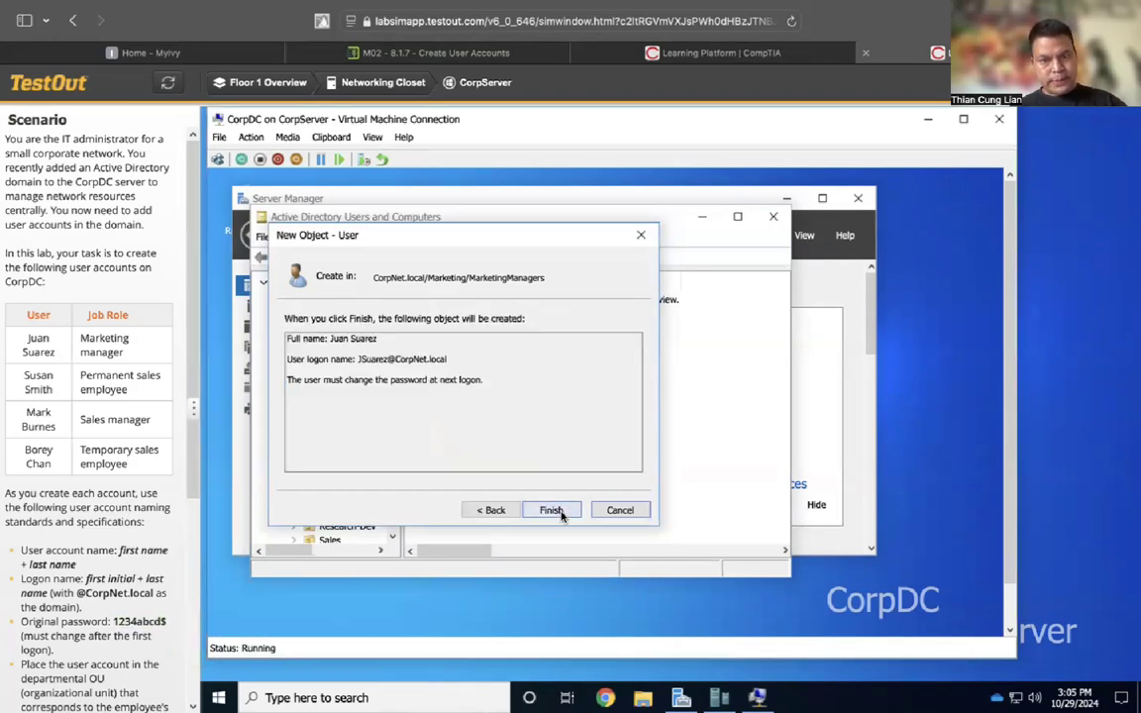
left_click(552, 510)
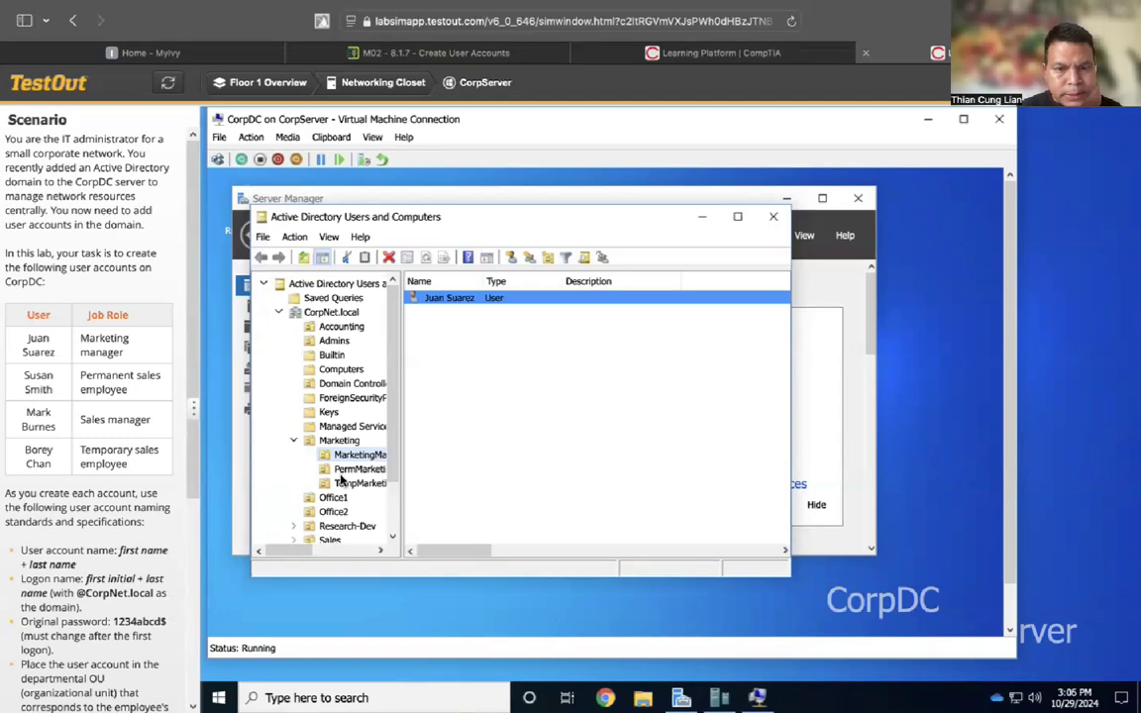
Expand the Sales OU and select its PermSales sub-OU
scroll(341, 479, "down", 2)
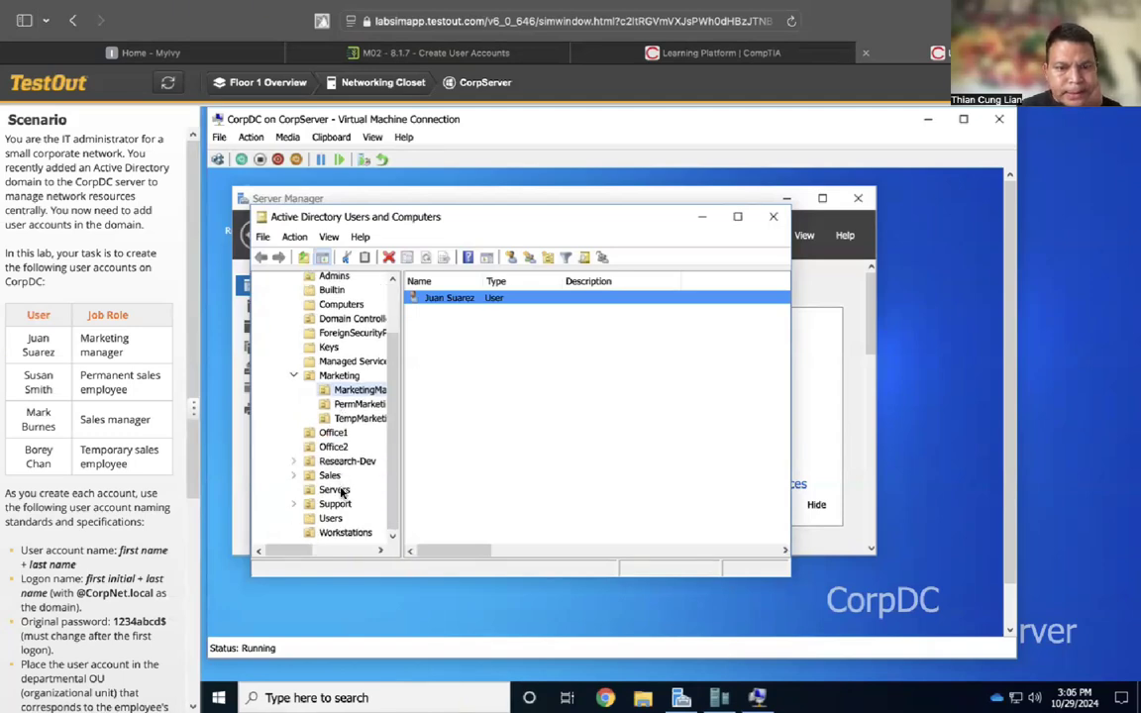
left_click(330, 477)
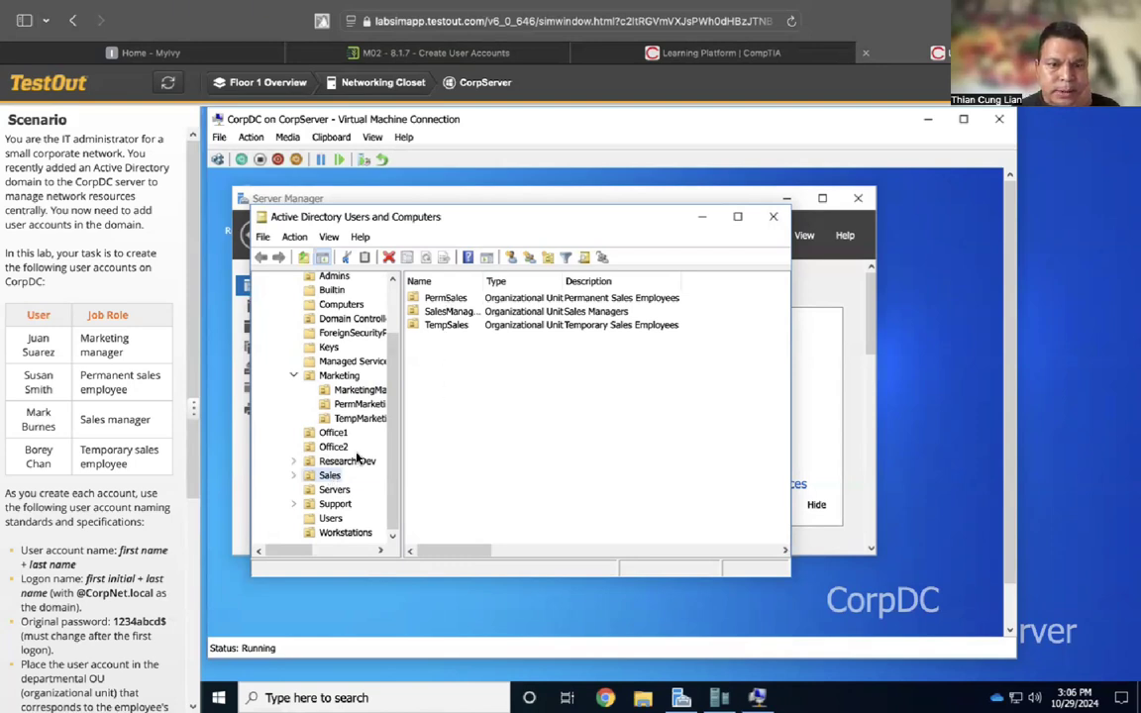
left_click(293, 477)
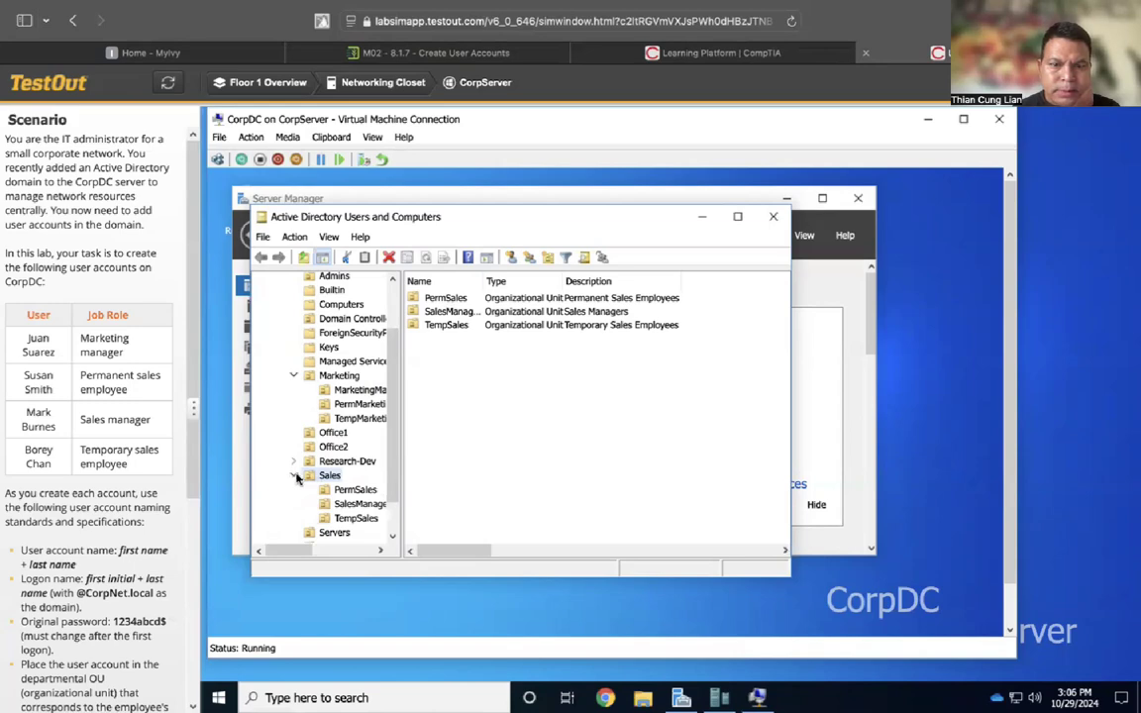
left_click(355, 490)
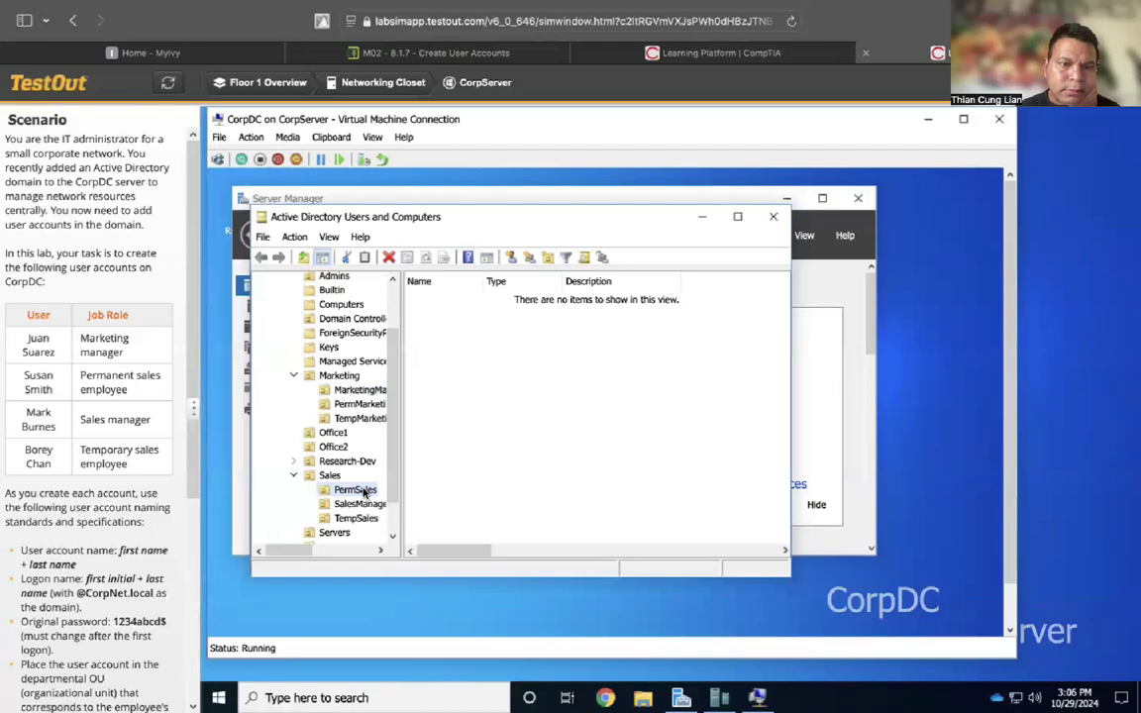
Start a new user in PermSales with the employee's first, last and corrected logon name
left_click(294, 237)
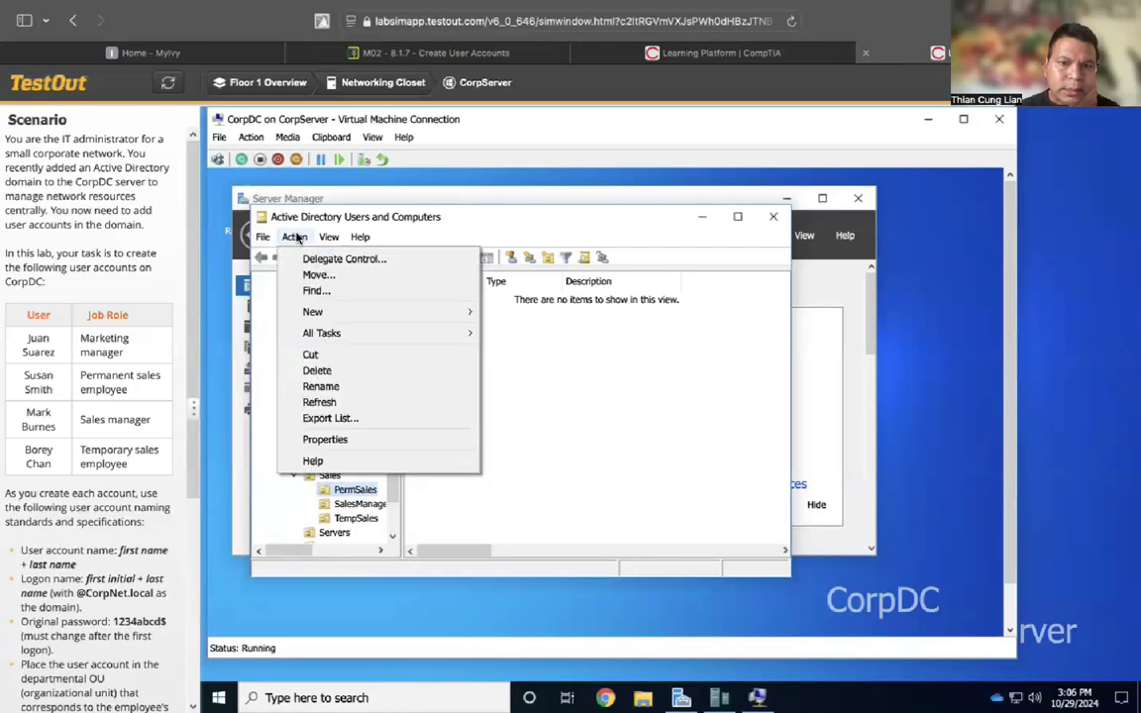
mouse_move(377, 312)
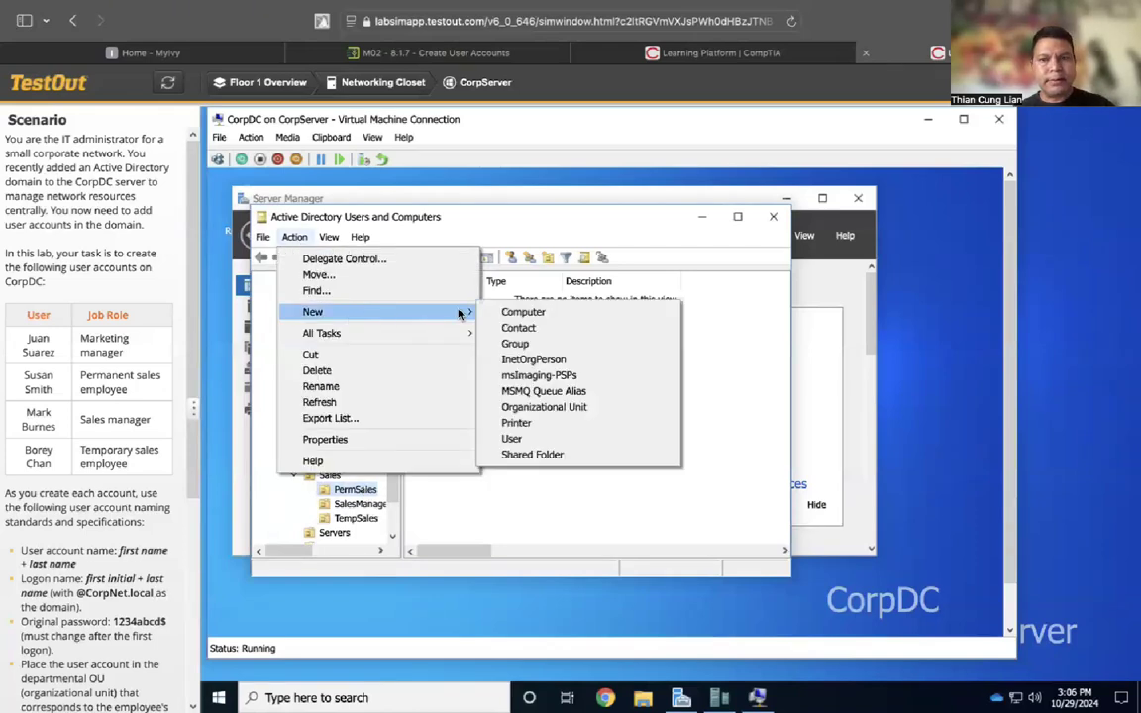
left_click(512, 439)
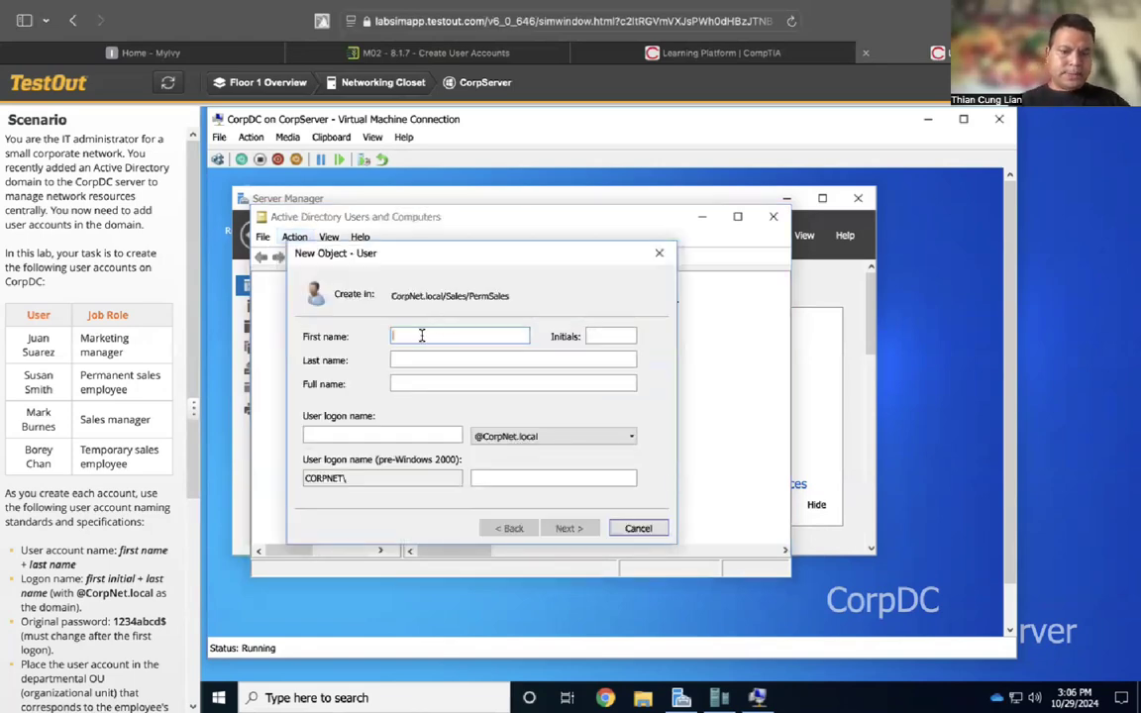
type("Susa")
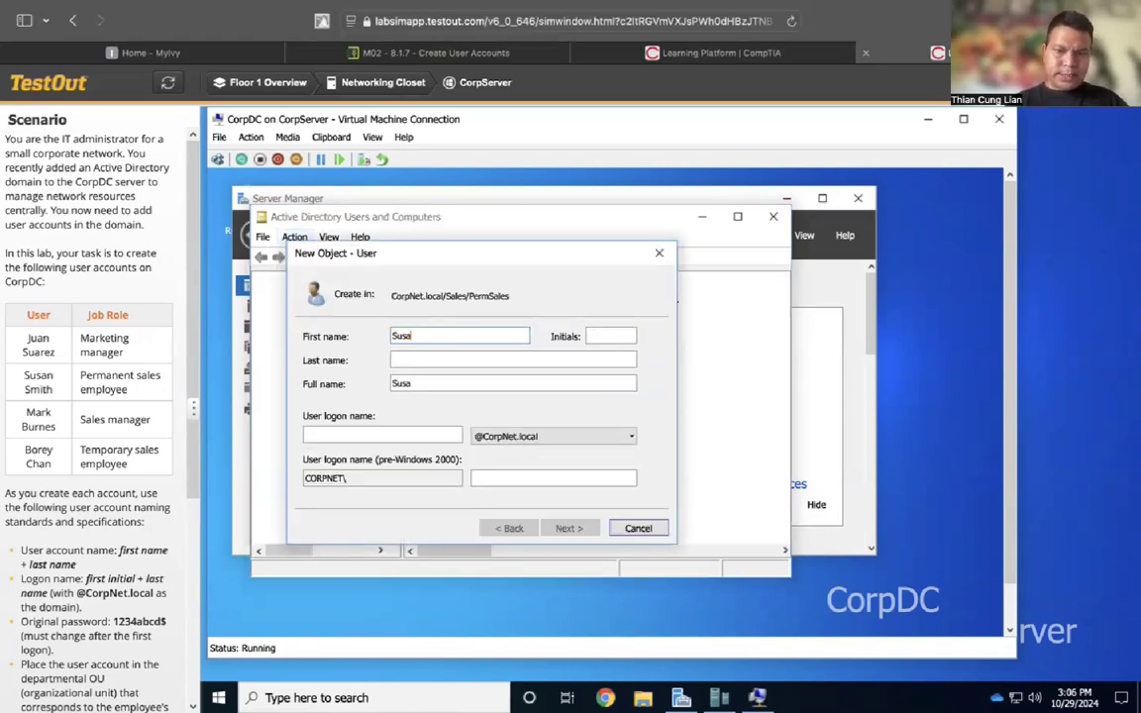
type("n")
left_click(408, 360)
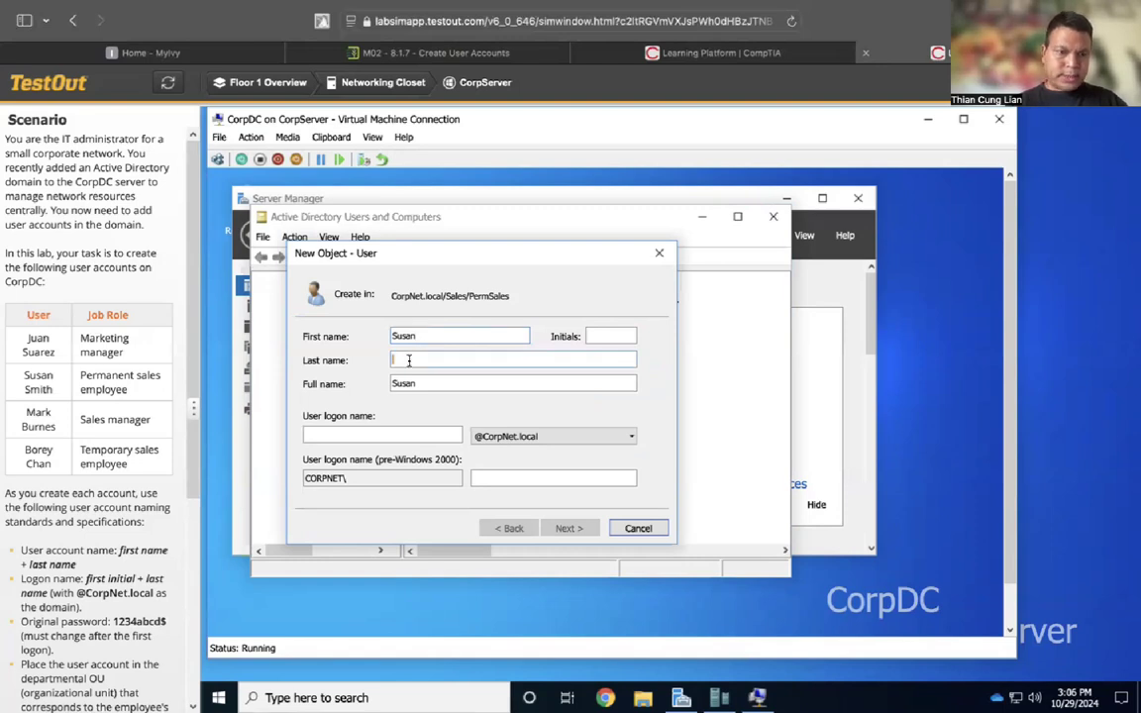
type("Smi")
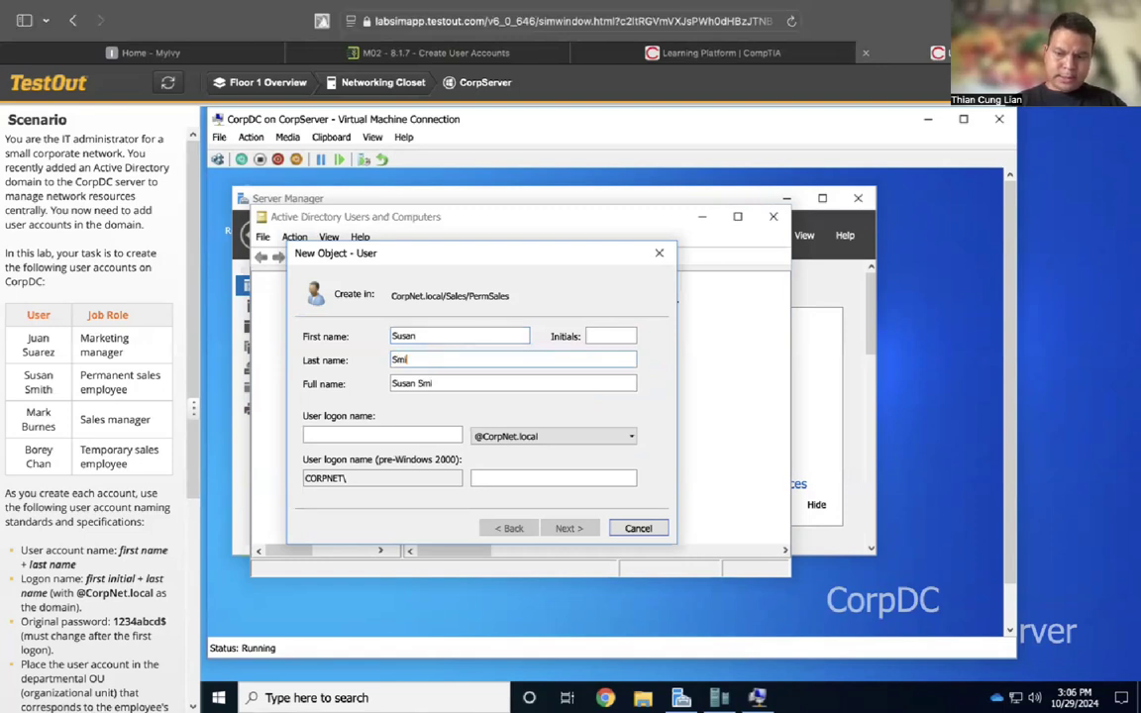
type("th")
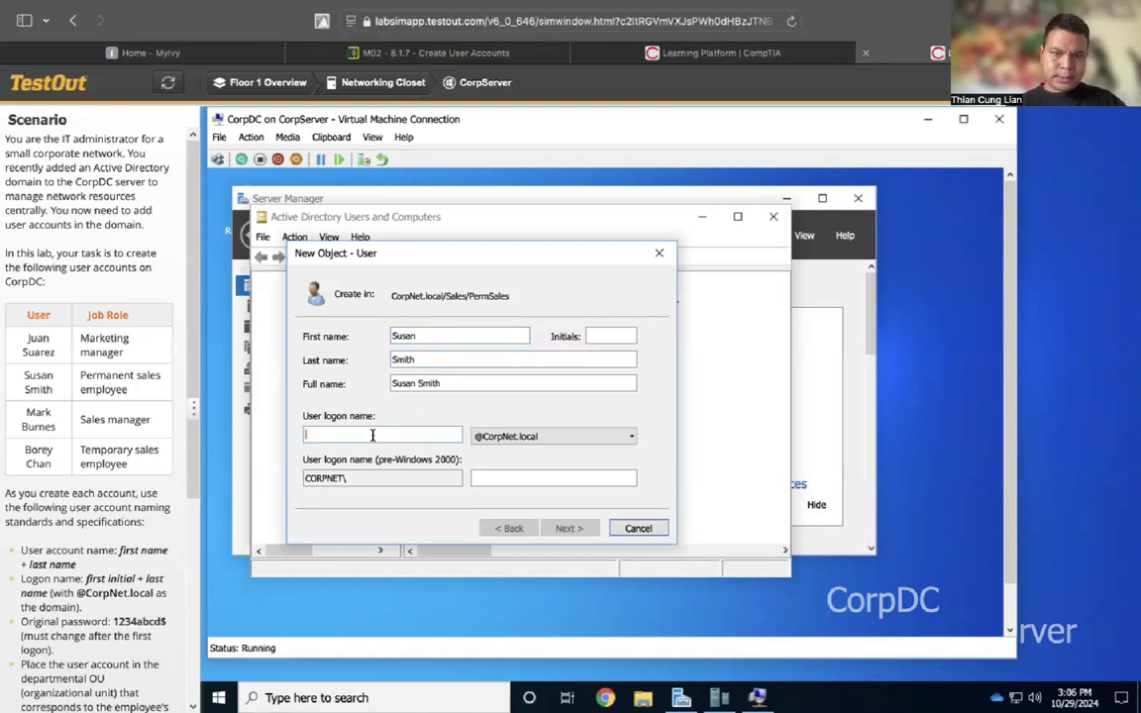
left_click(372, 434)
type("SSmith")
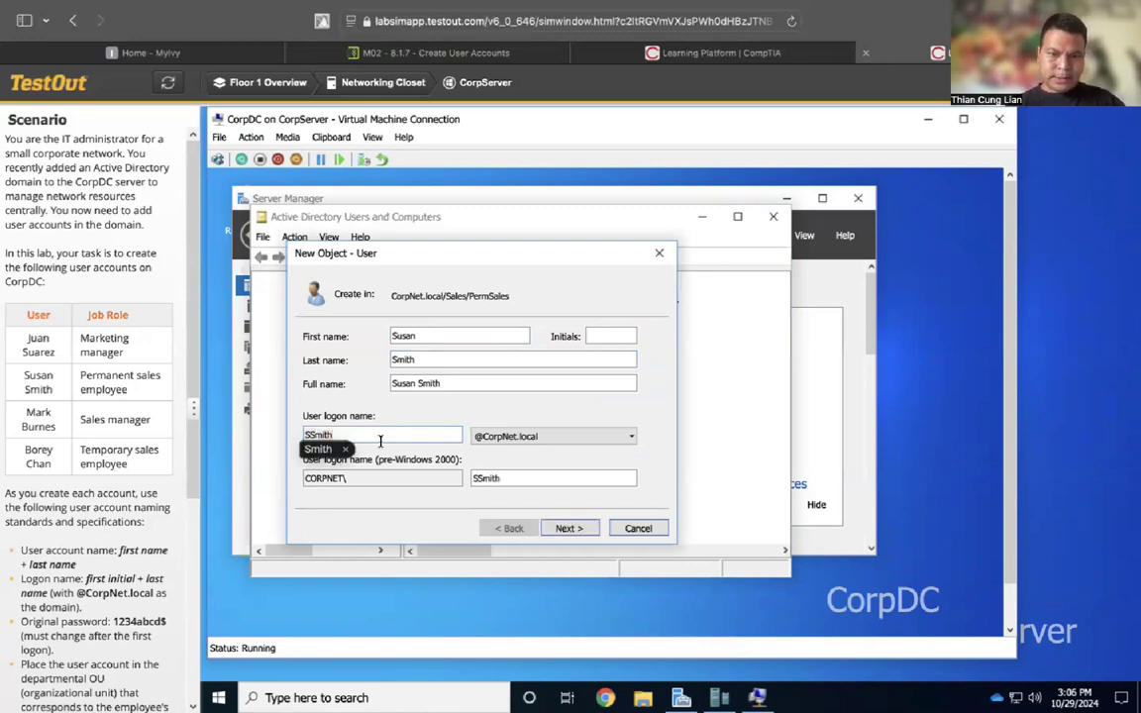
key("Home")
key("Delete")
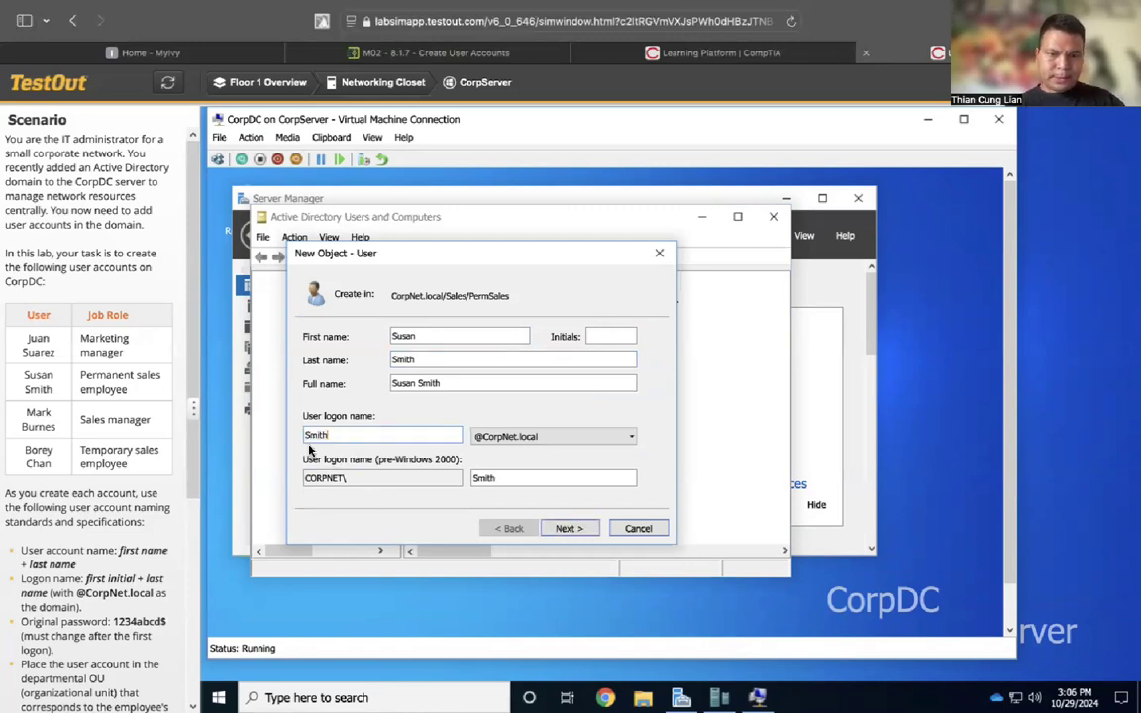
type("S")
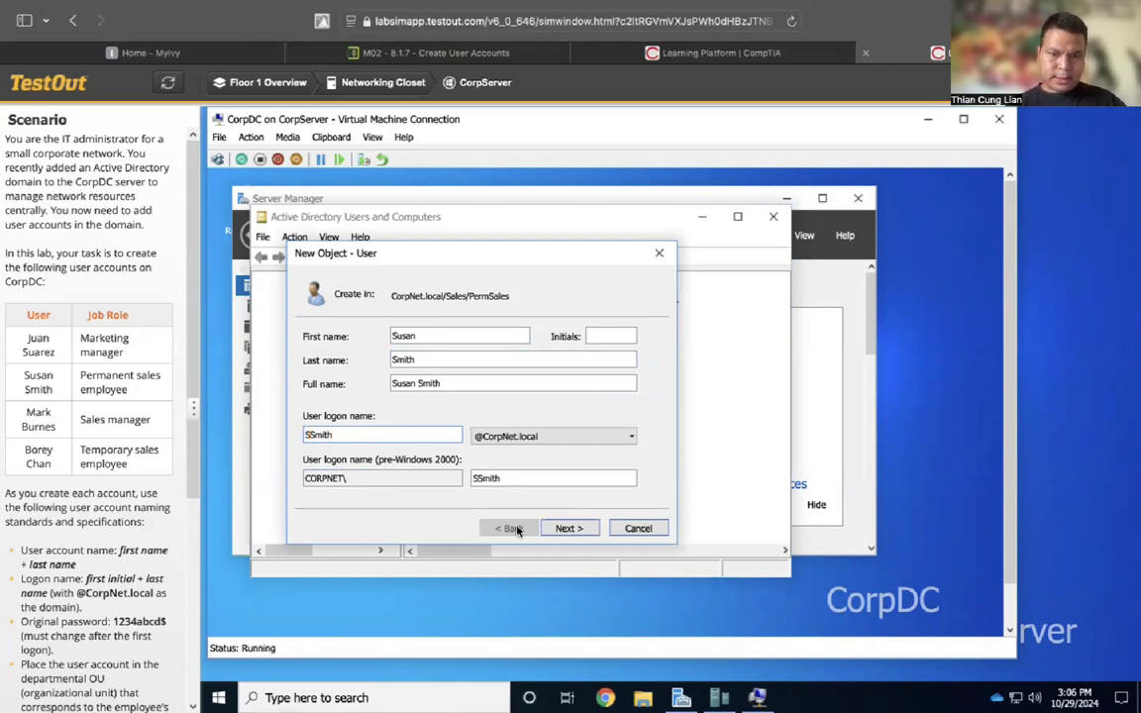
Enter and confirm the initial password, finish the account, and open SalesManagers
left_click(566, 529)
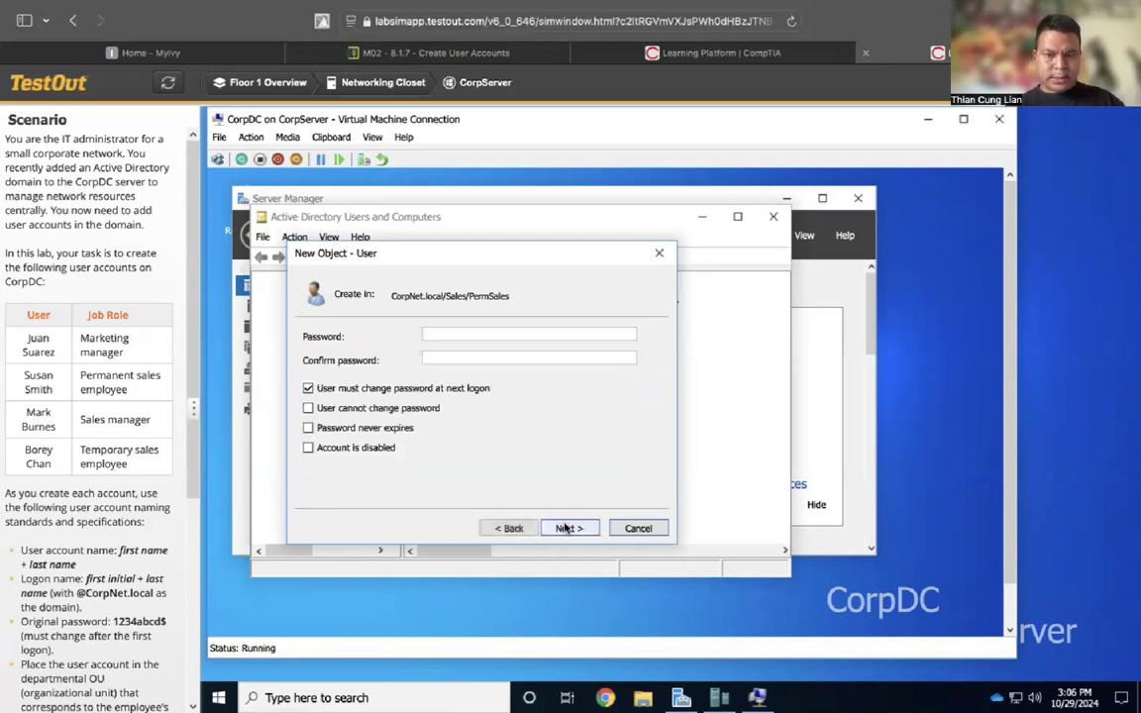
left_click(492, 334)
type("1234abcd$")
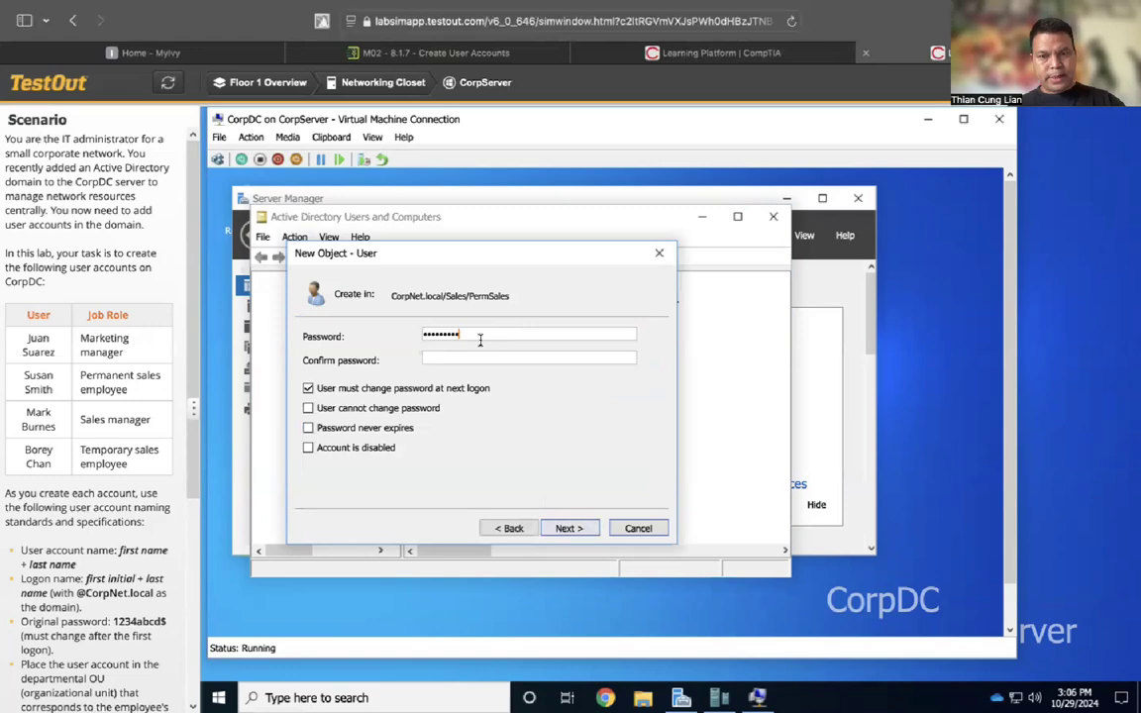
left_click(491, 360)
type("1234abcd$")
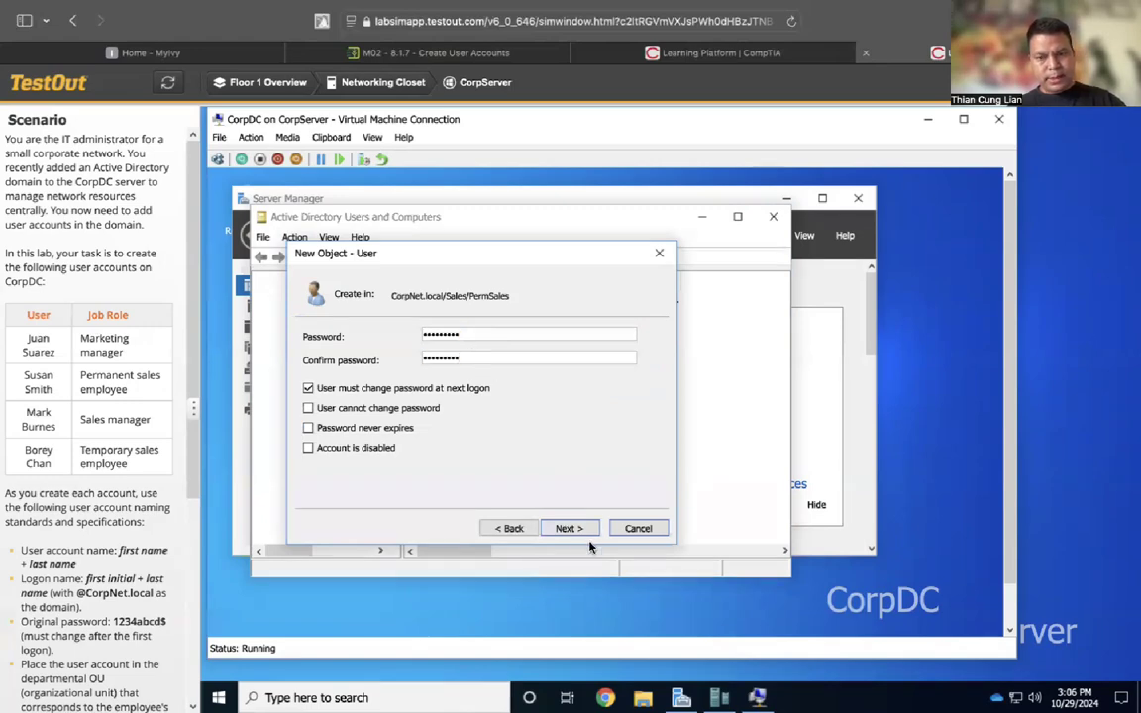
left_click(574, 530)
left_click(568, 529)
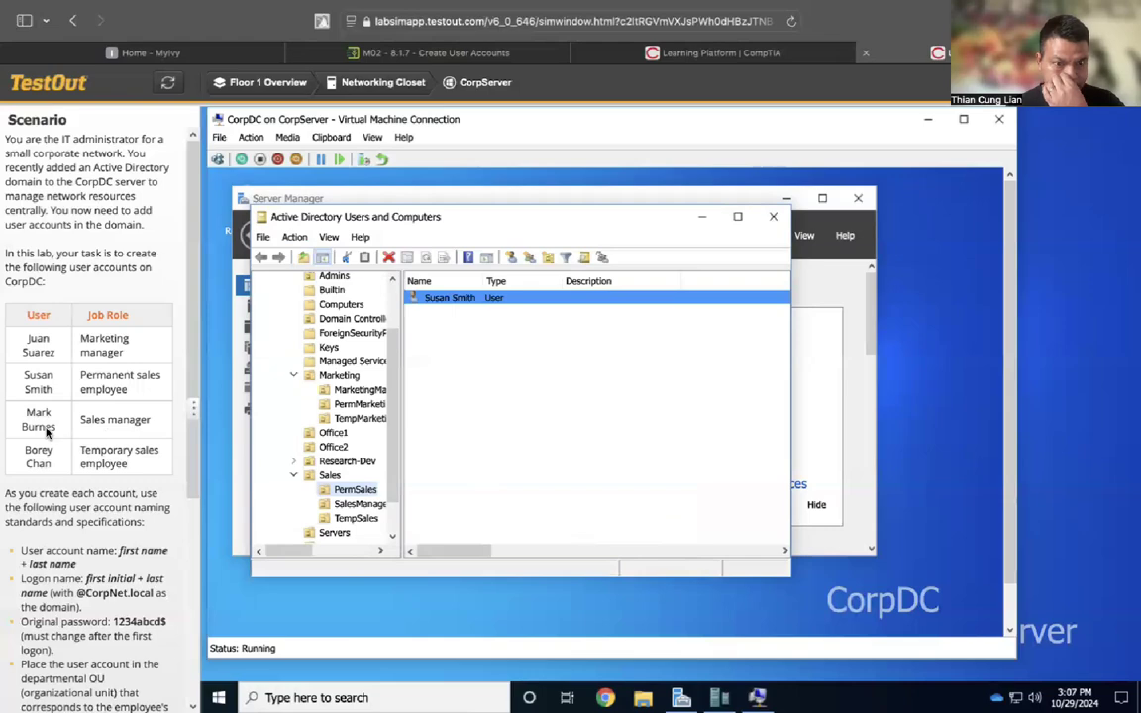
left_click(346, 505)
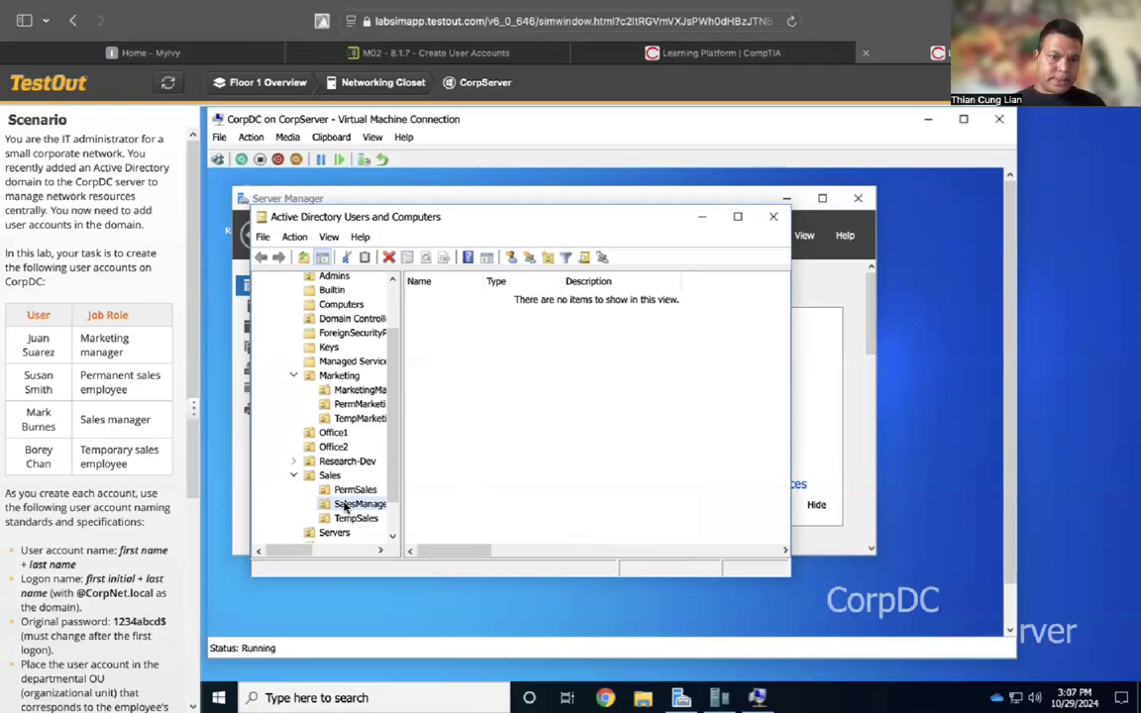
Start a new user in SalesManagers with the sales manager's first, last and logon names
left_click(294, 236)
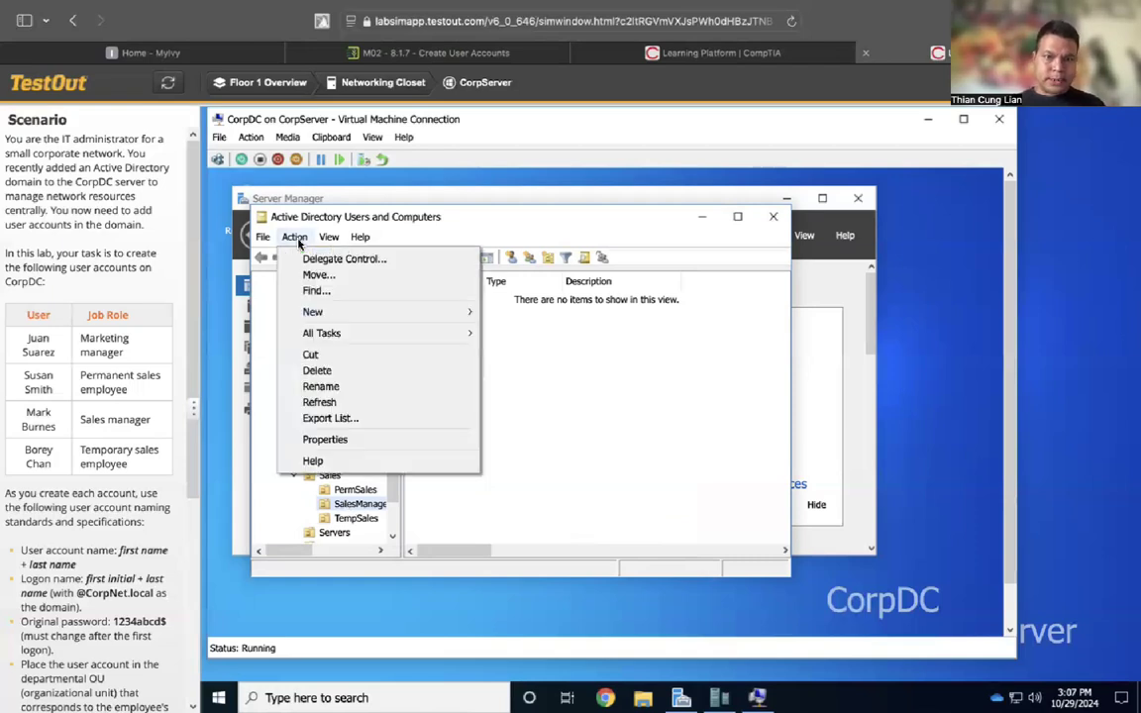
mouse_move(372, 311)
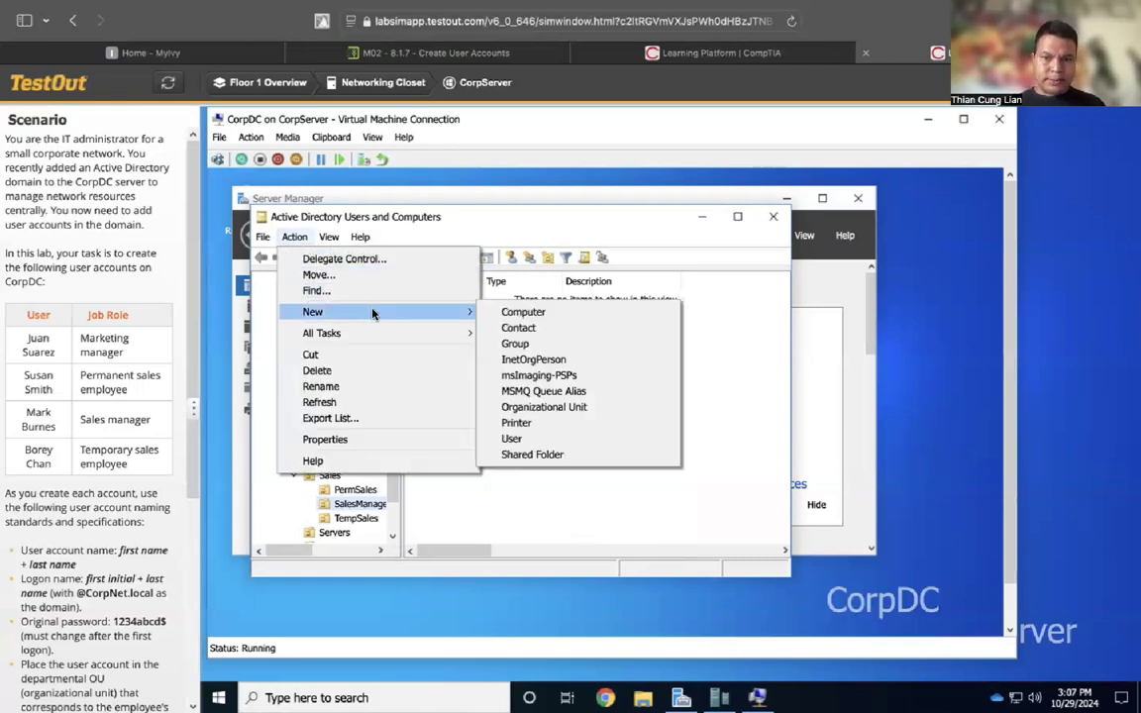
left_click(513, 440)
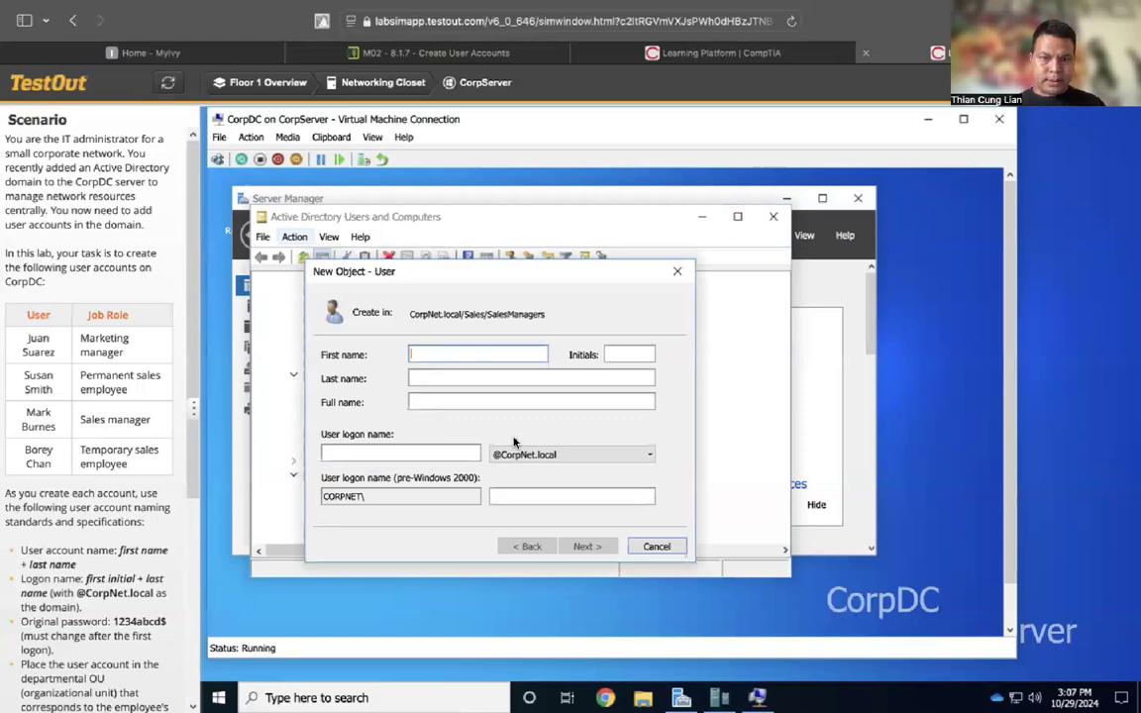
type("Mark")
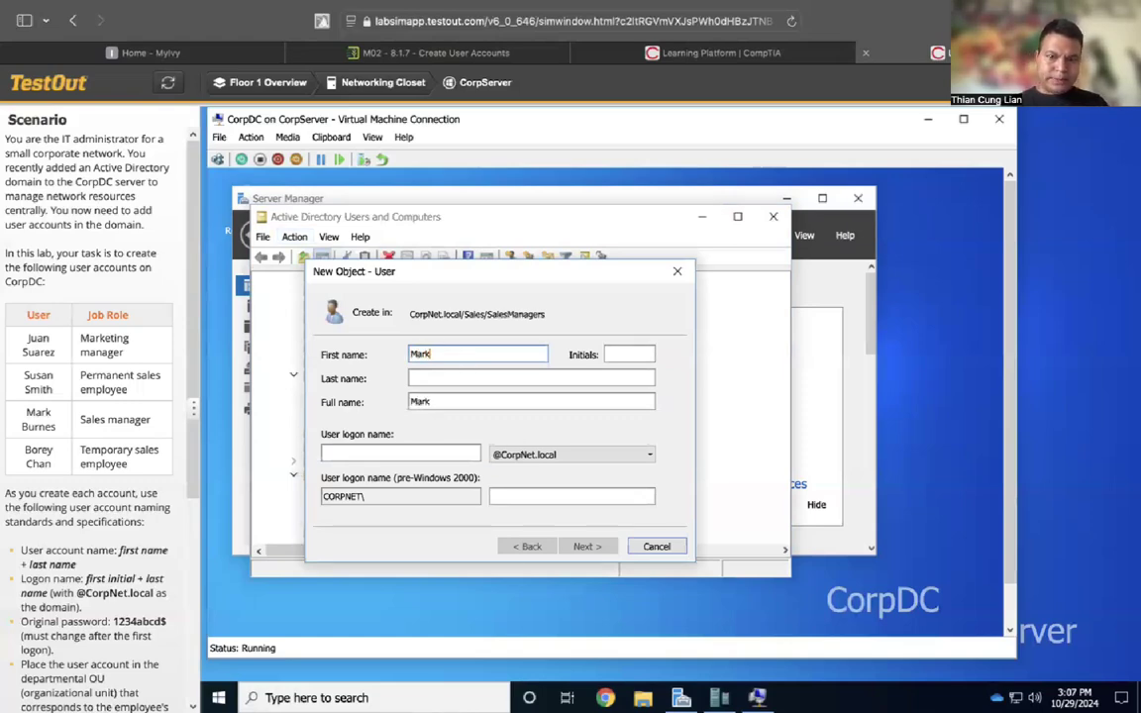
left_click(442, 376)
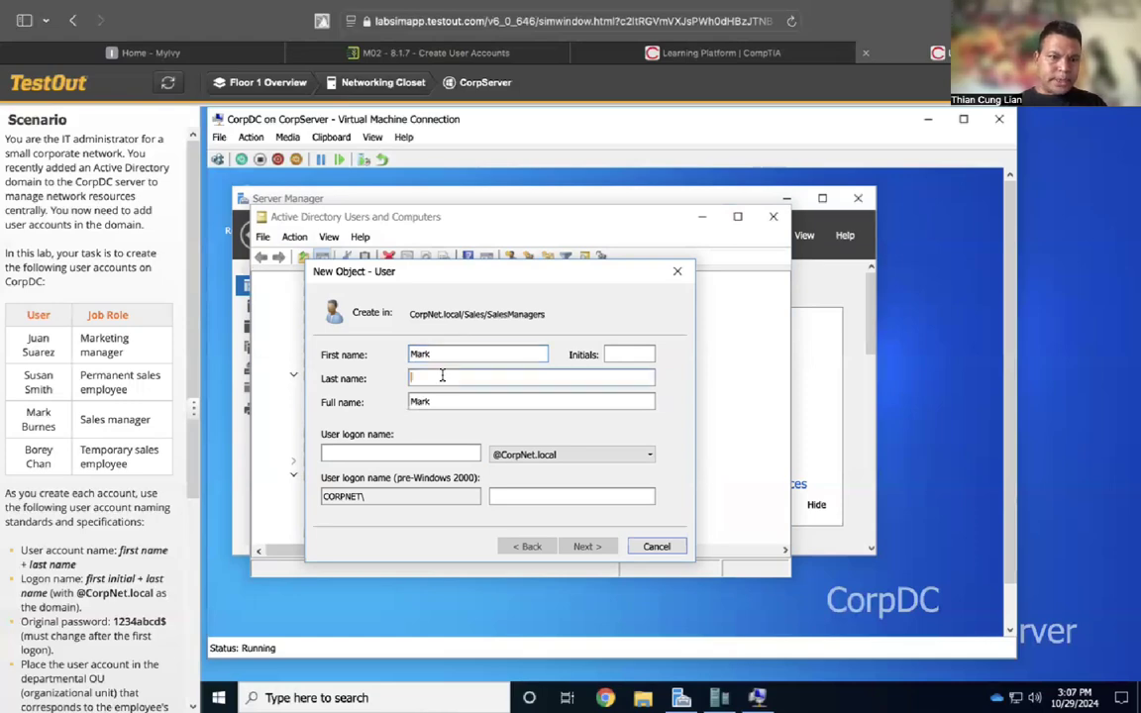
type("Bur")
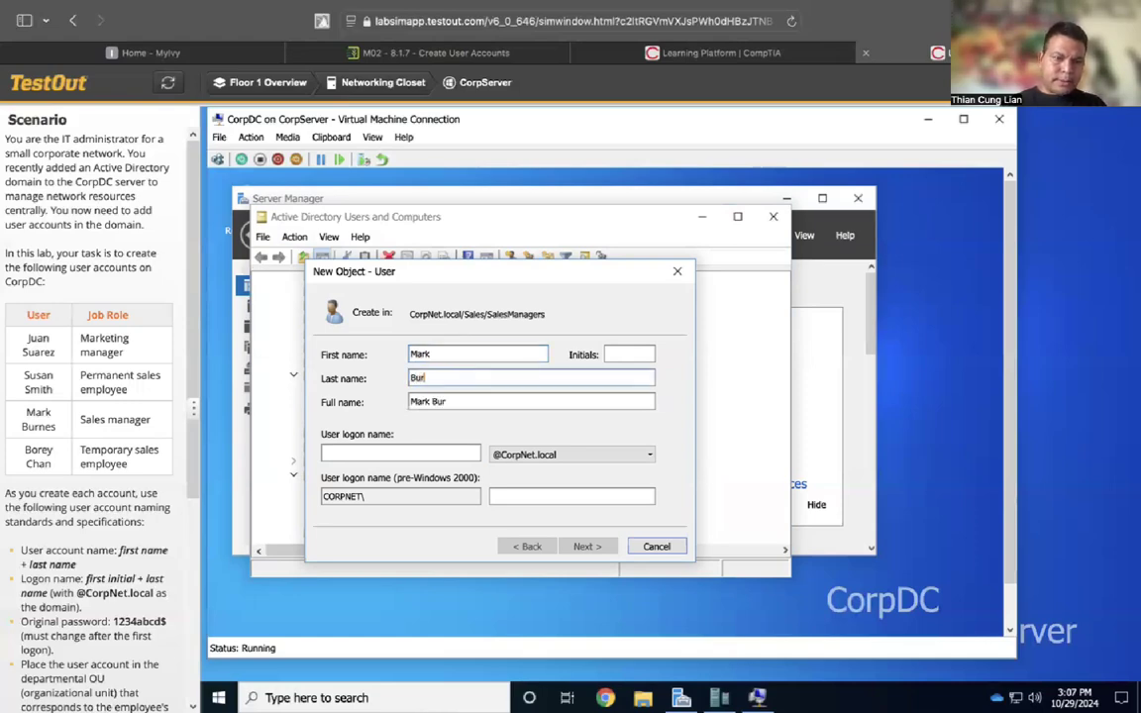
type("nes")
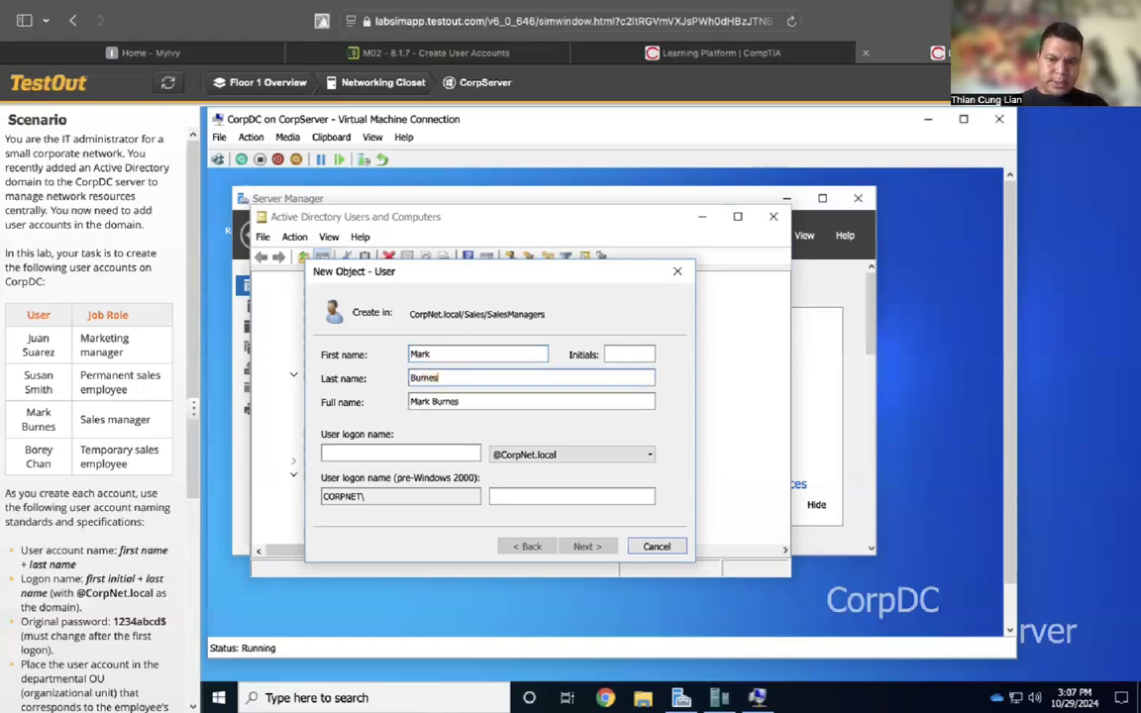
left_click(402, 449)
type("MBurnes")
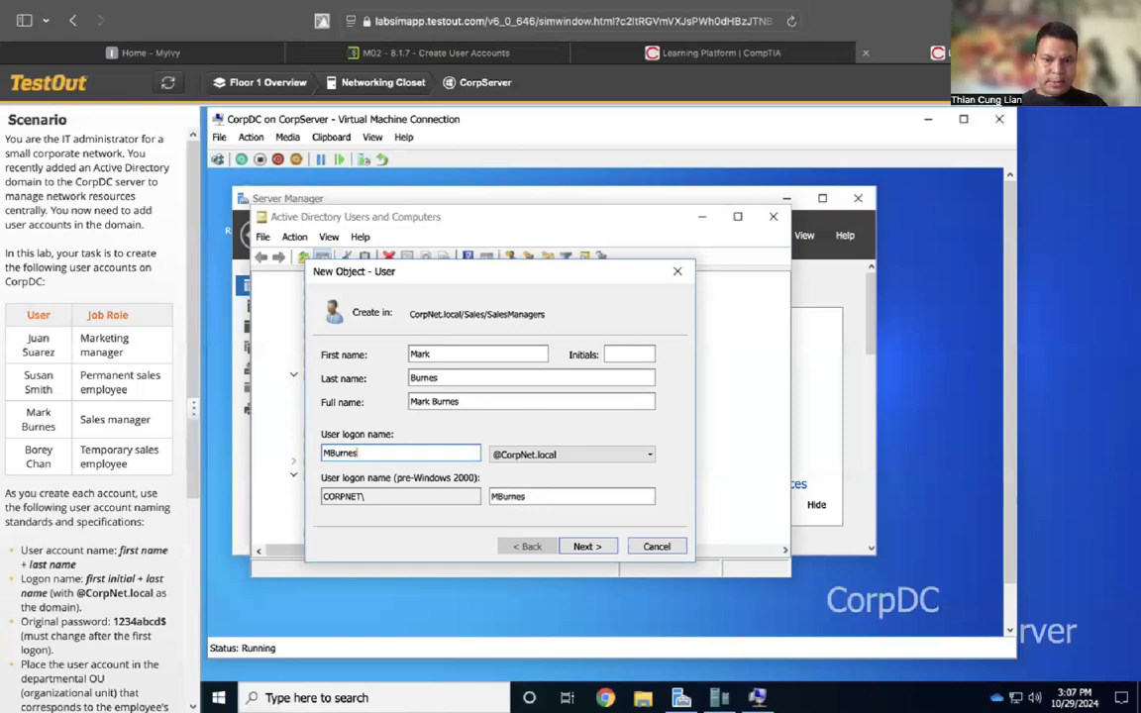
Enter and confirm the initial password, finish the account, and open TempSales
left_click(584, 545)
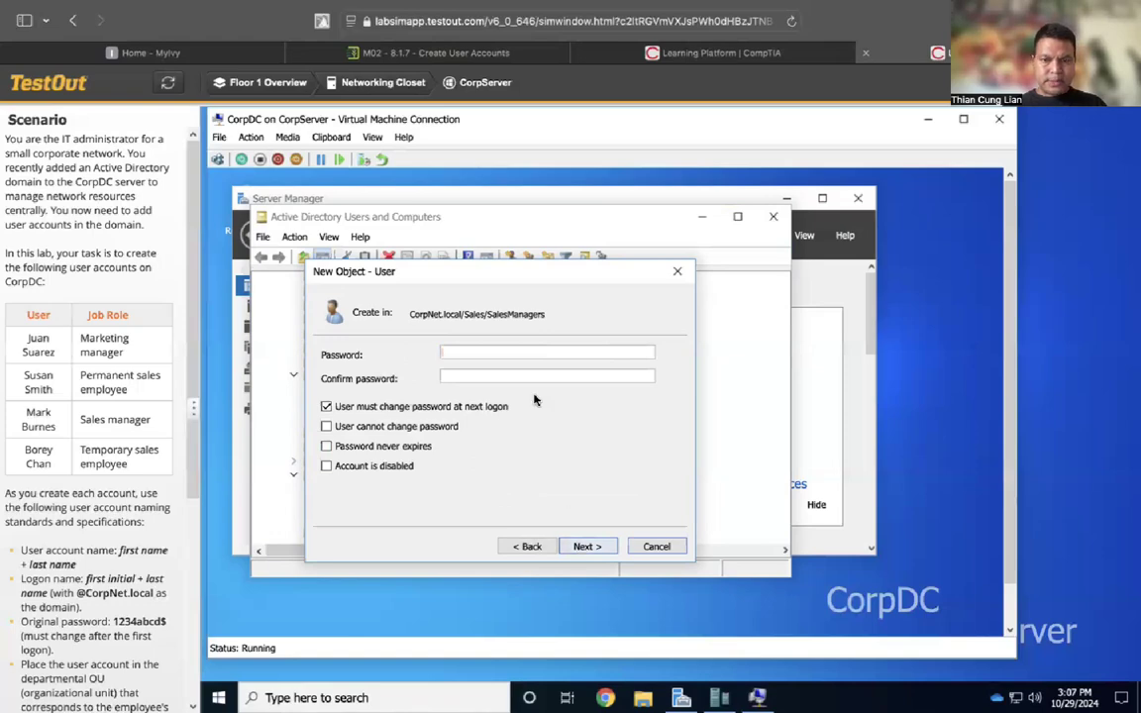
type("1234abcd$")
left_click(519, 377)
type("1234abcd$")
left_click(588, 547)
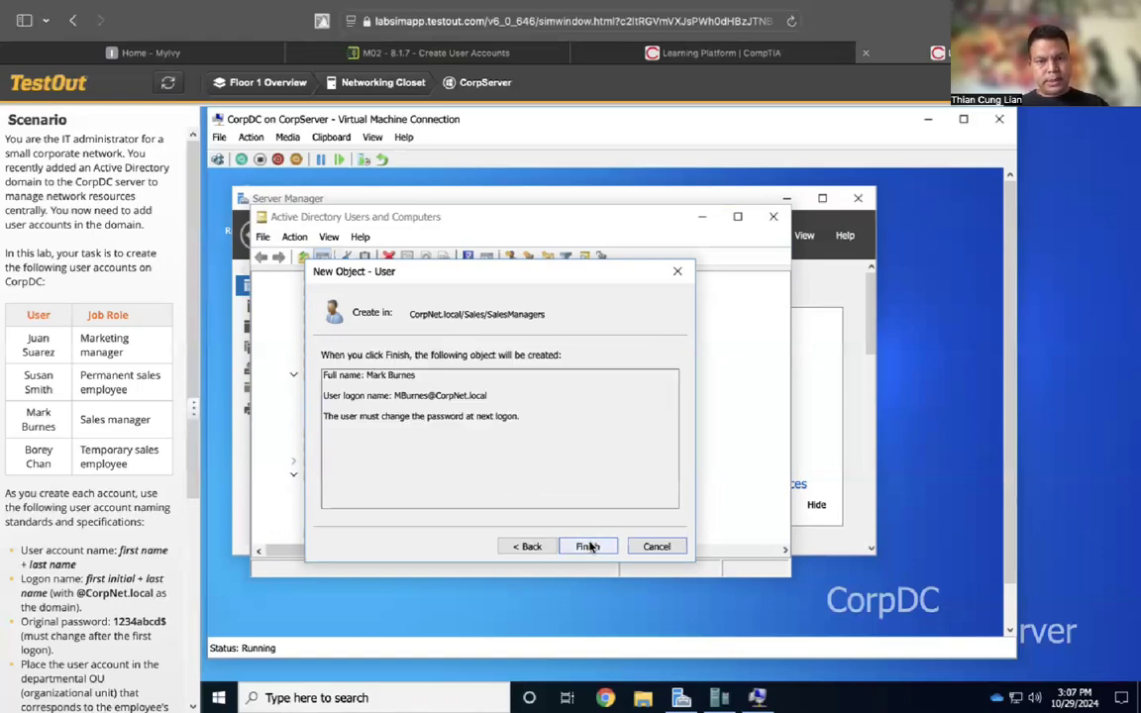
left_click(588, 546)
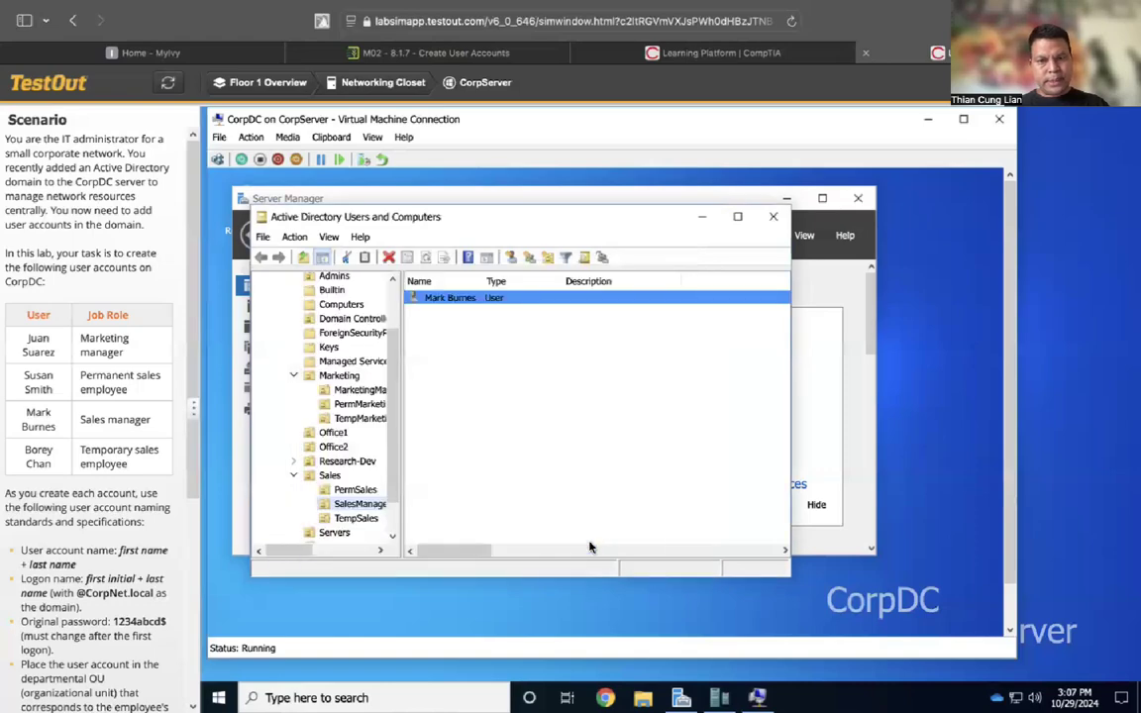
left_click(359, 519)
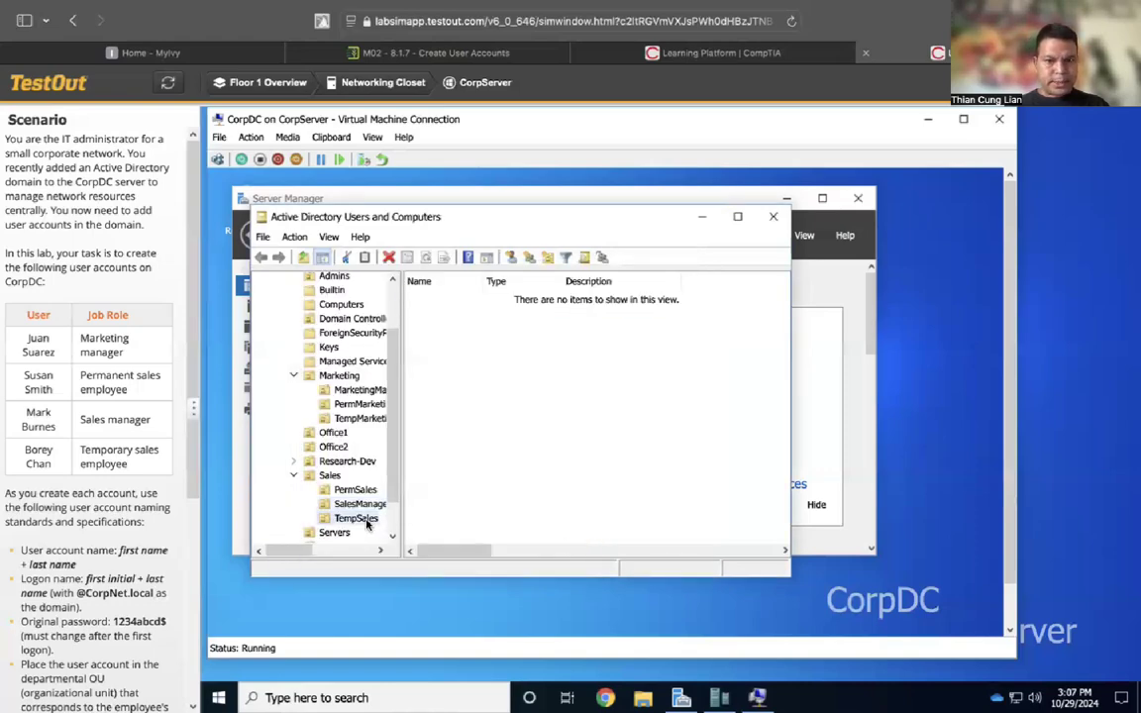
Create the temporary sales employee's account in TempSales with names, logon name and initial password
left_click(294, 237)
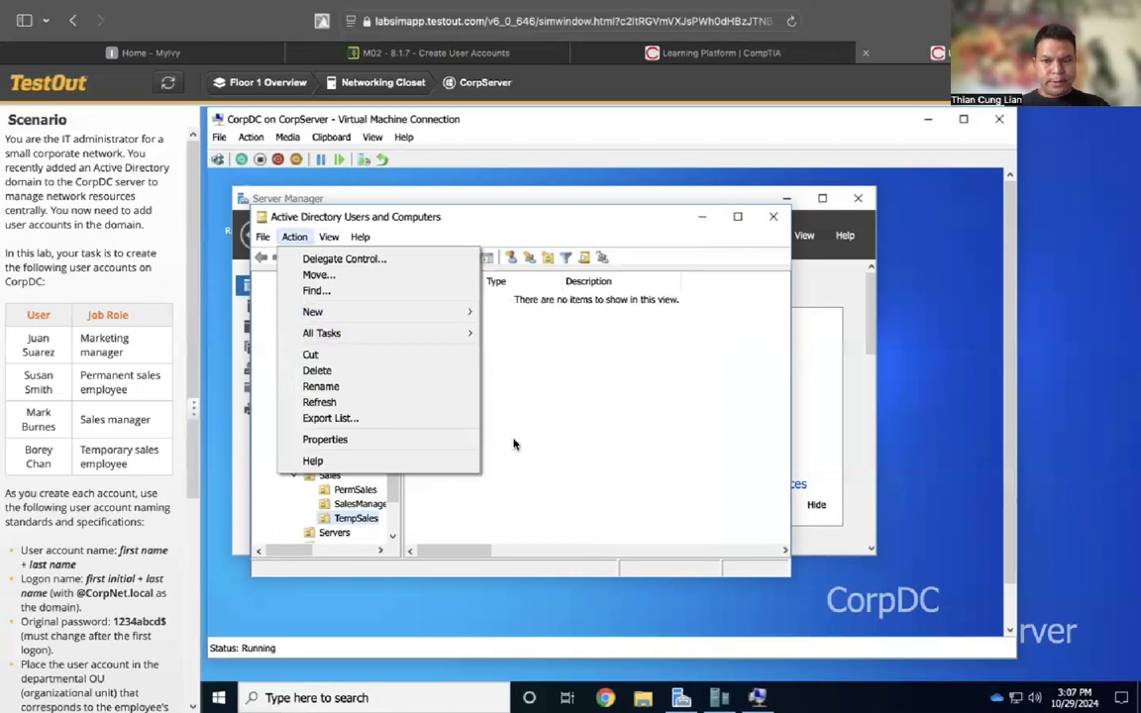
mouse_move(471, 312)
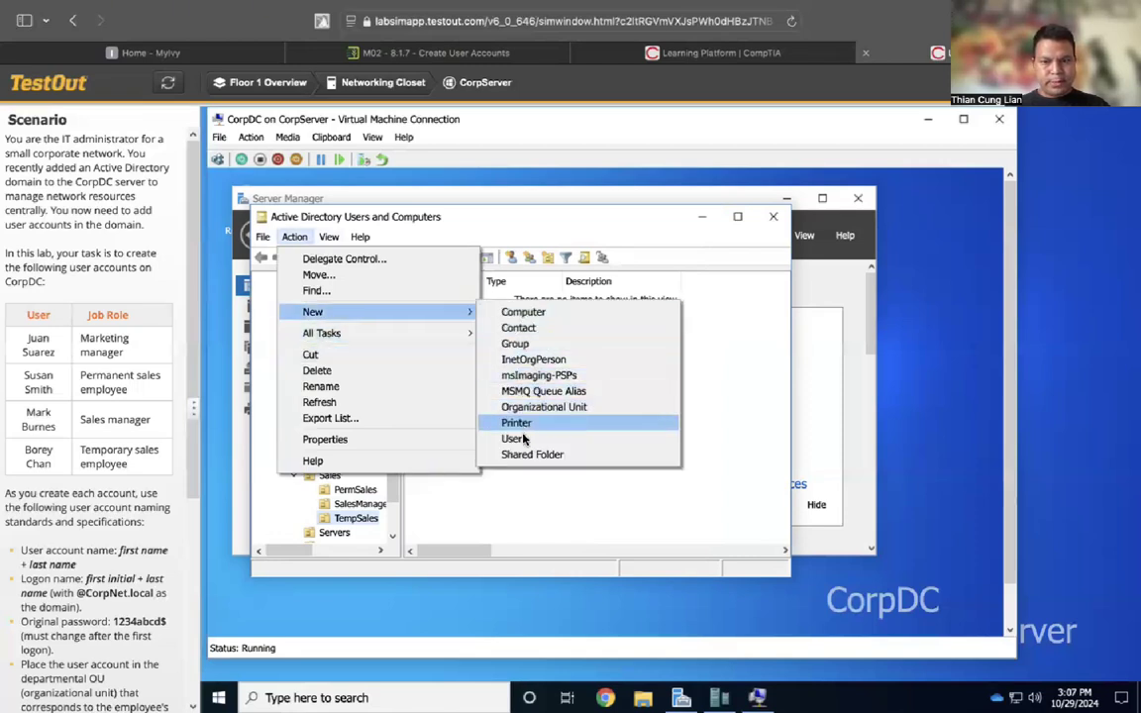
left_click(520, 439)
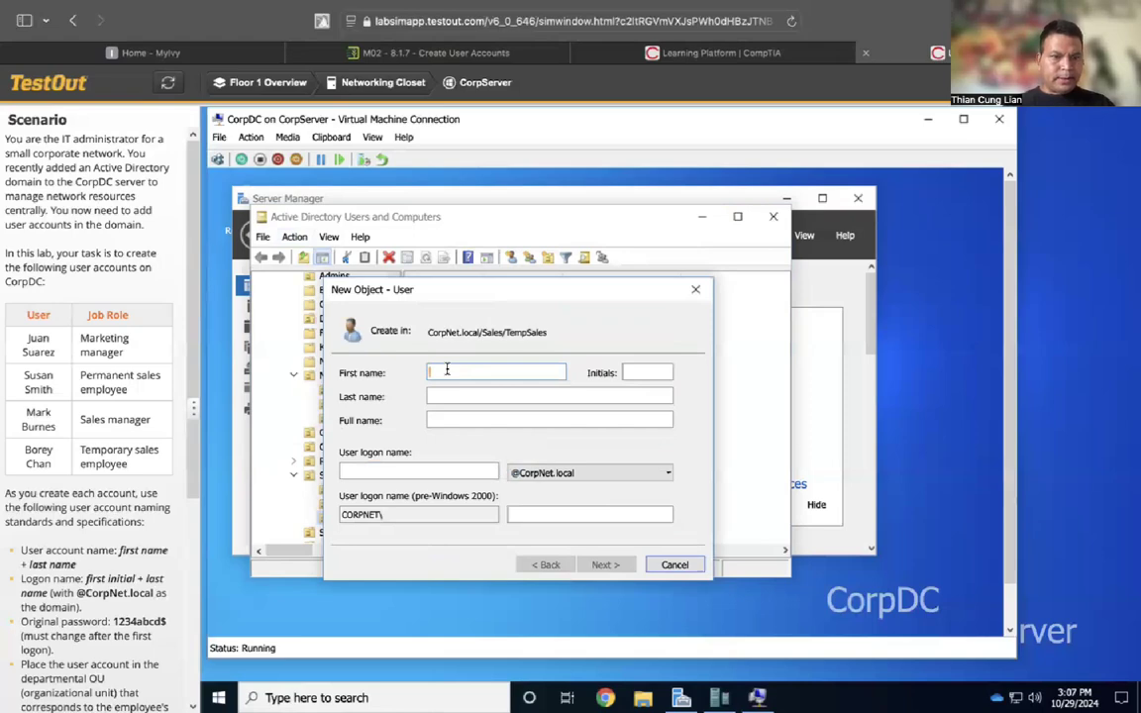
type("Borey")
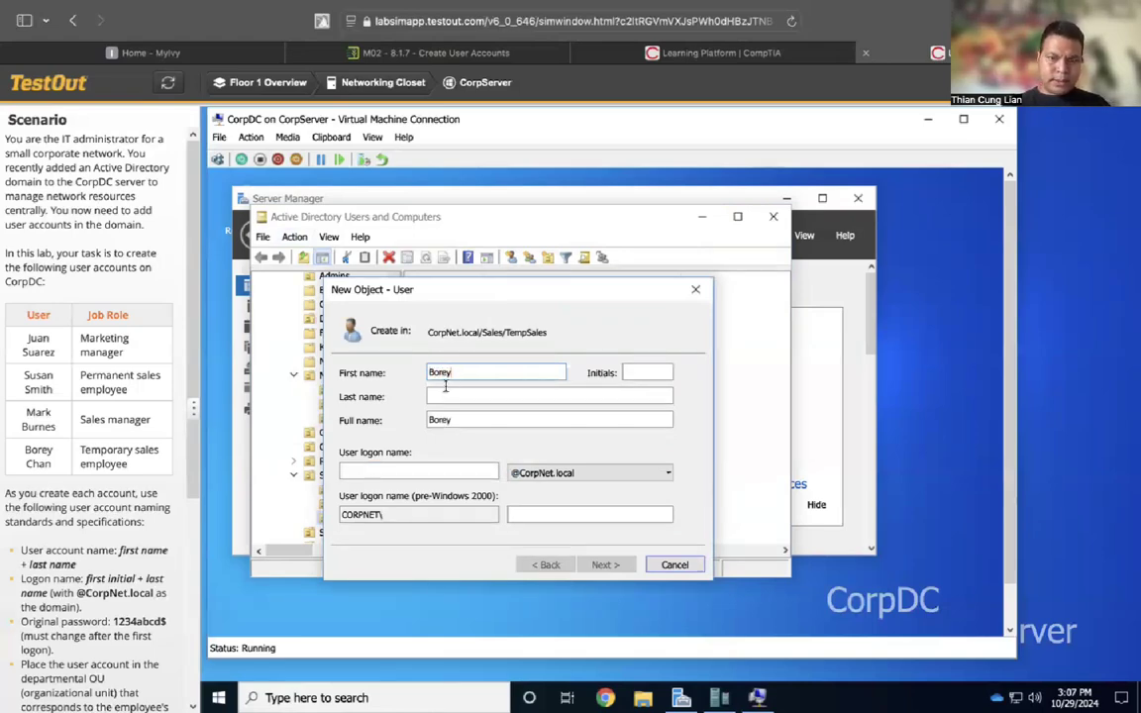
type("Chan")
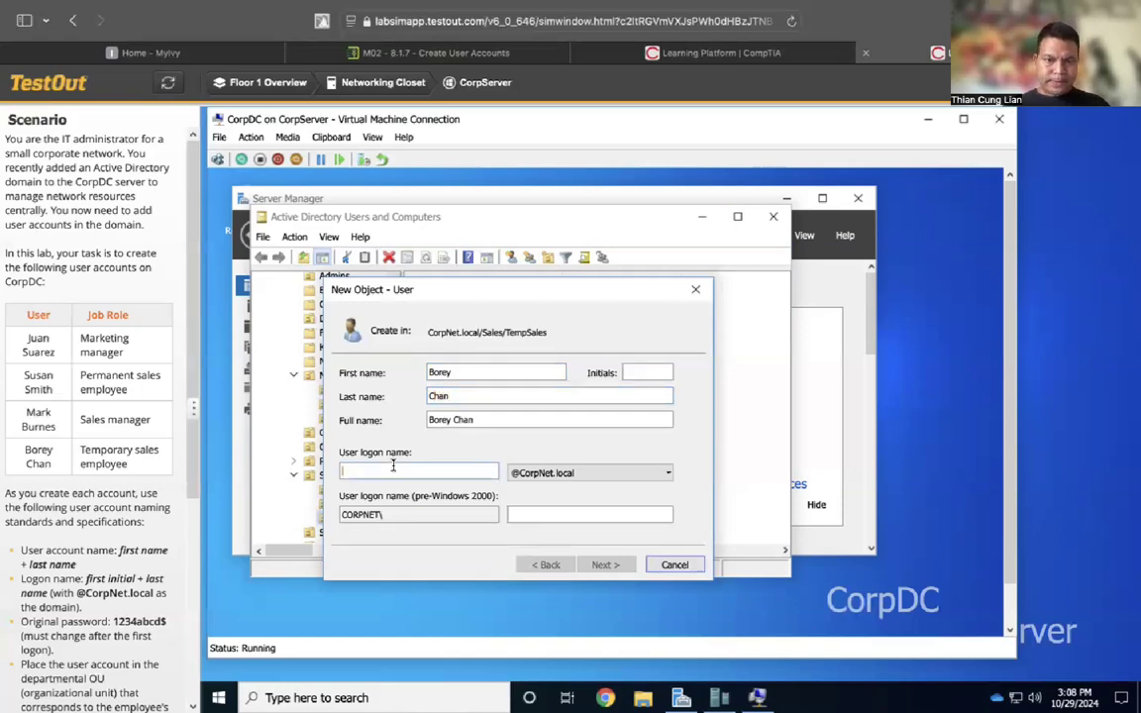
type("B")
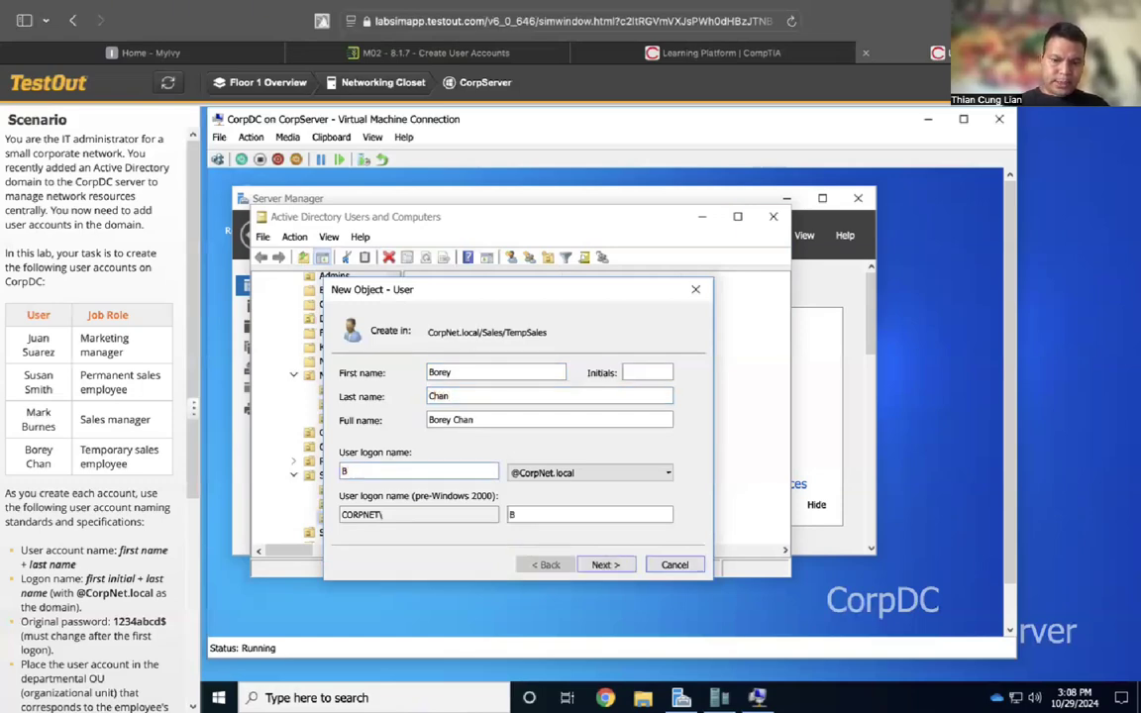
type("C")
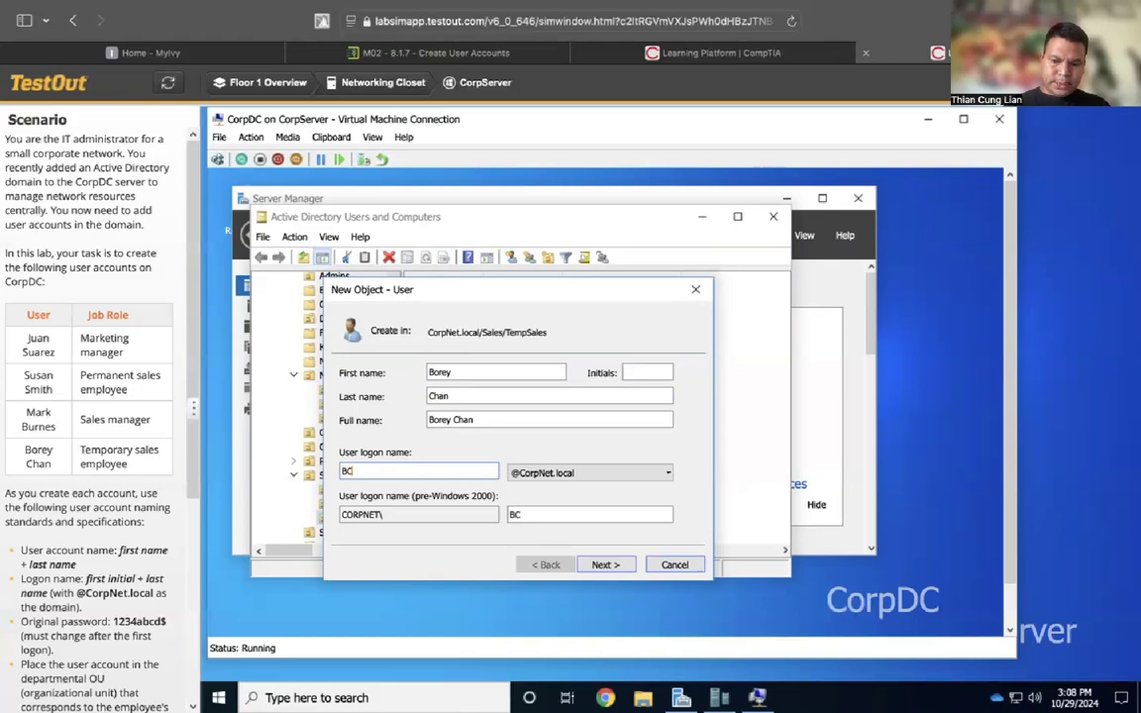
type("han")
left_click(606, 565)
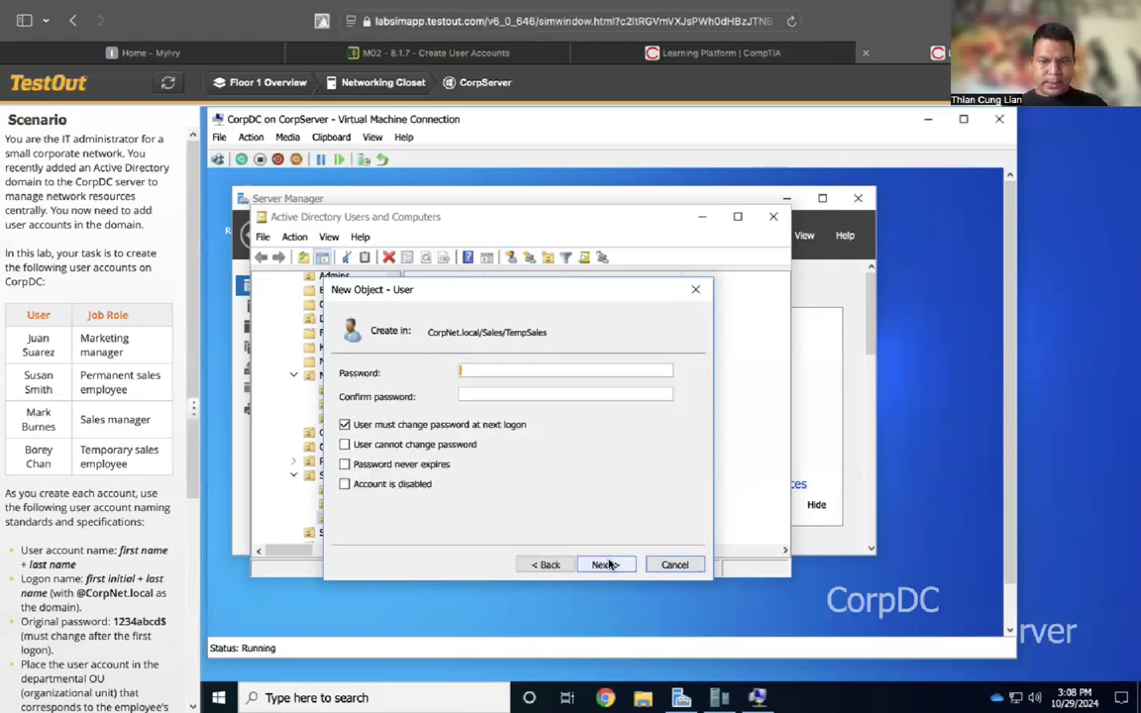
type("1234abcd$1234abcd$")
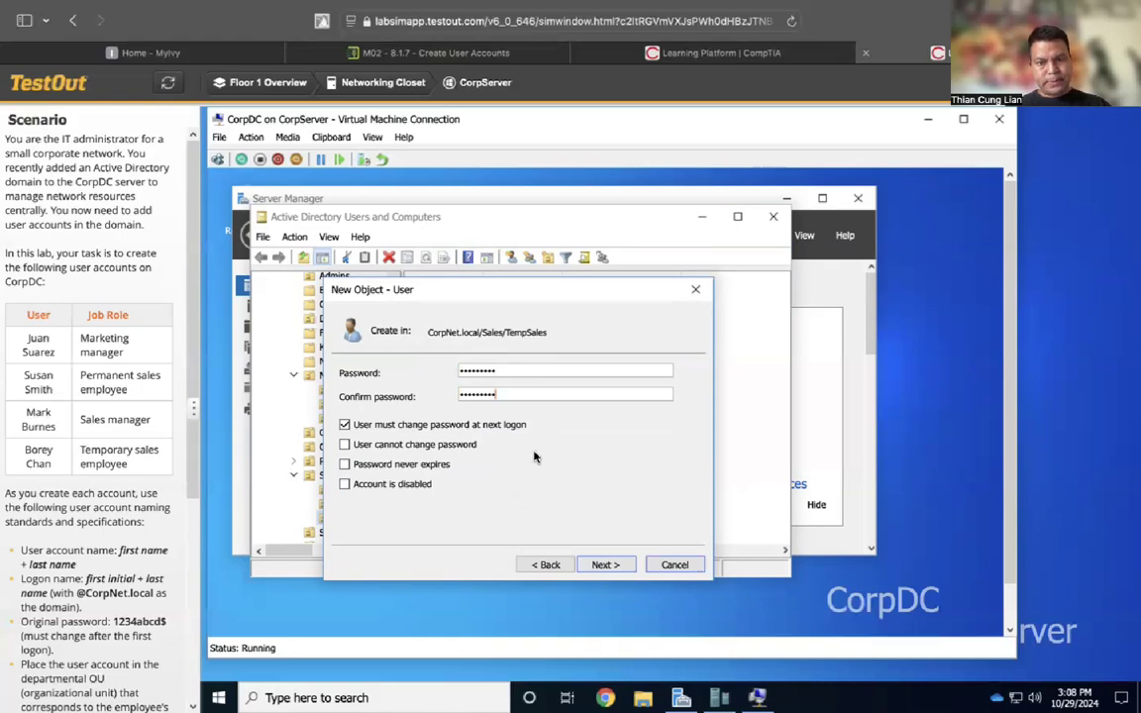
left_click(606, 565)
left_click(612, 565)
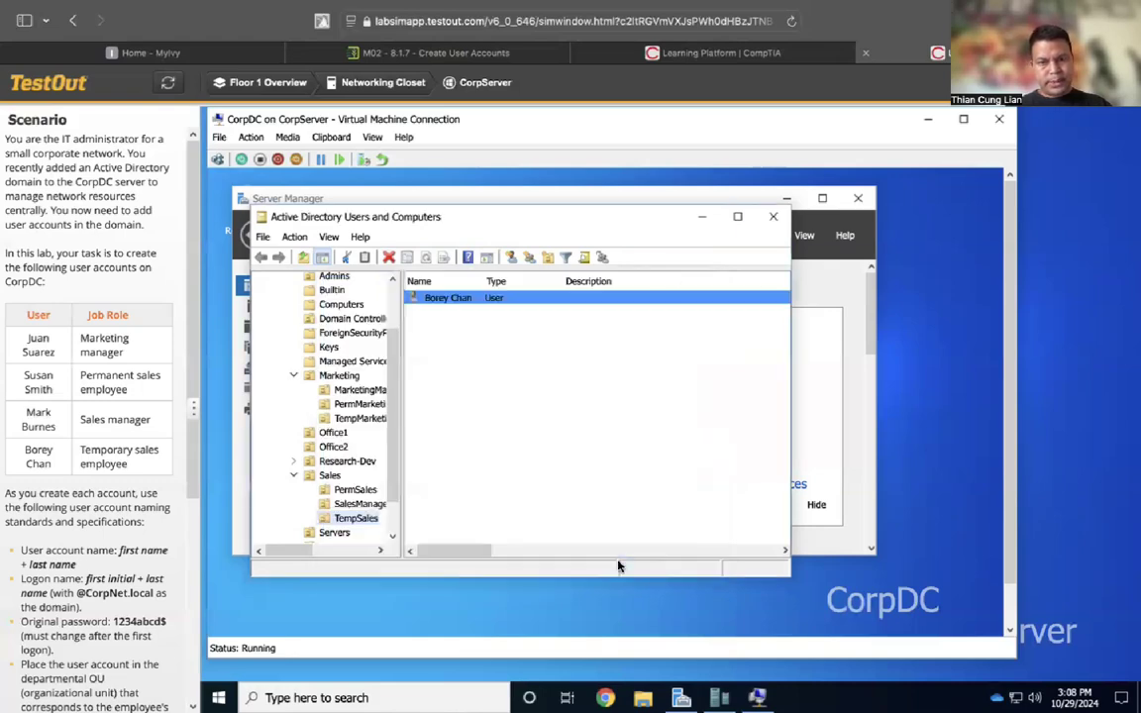
Open the account's Logon Hours and deny logon for the entire week
right_click(509, 300)
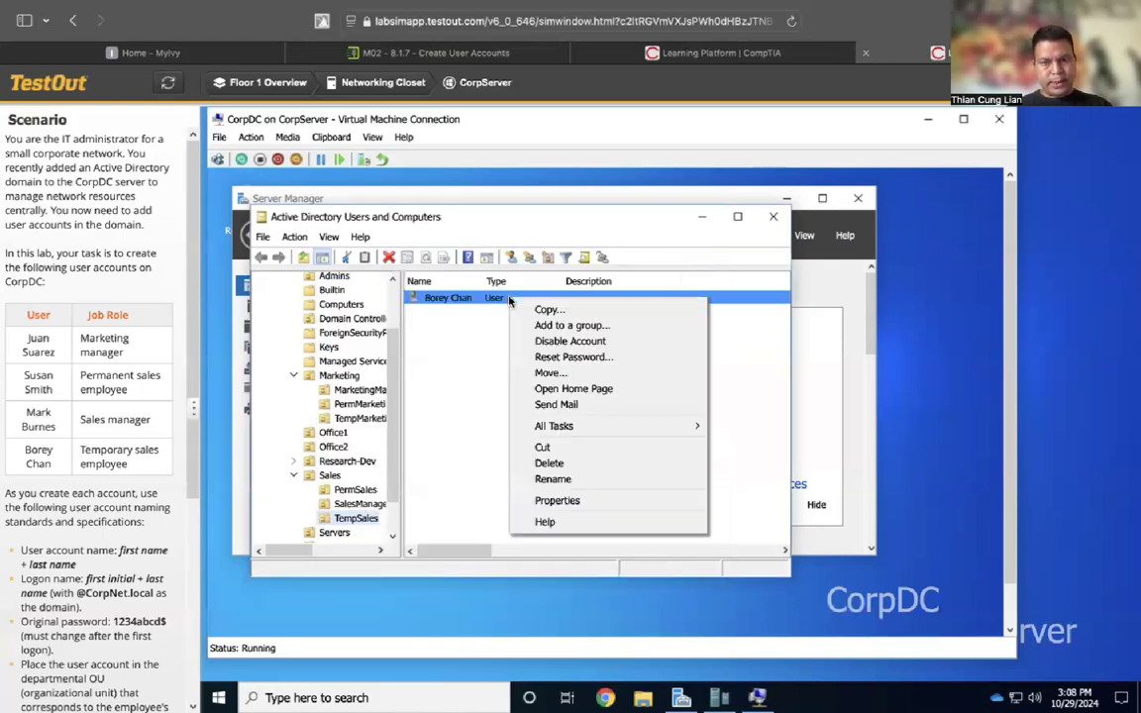
left_click(556, 500)
left_click(348, 245)
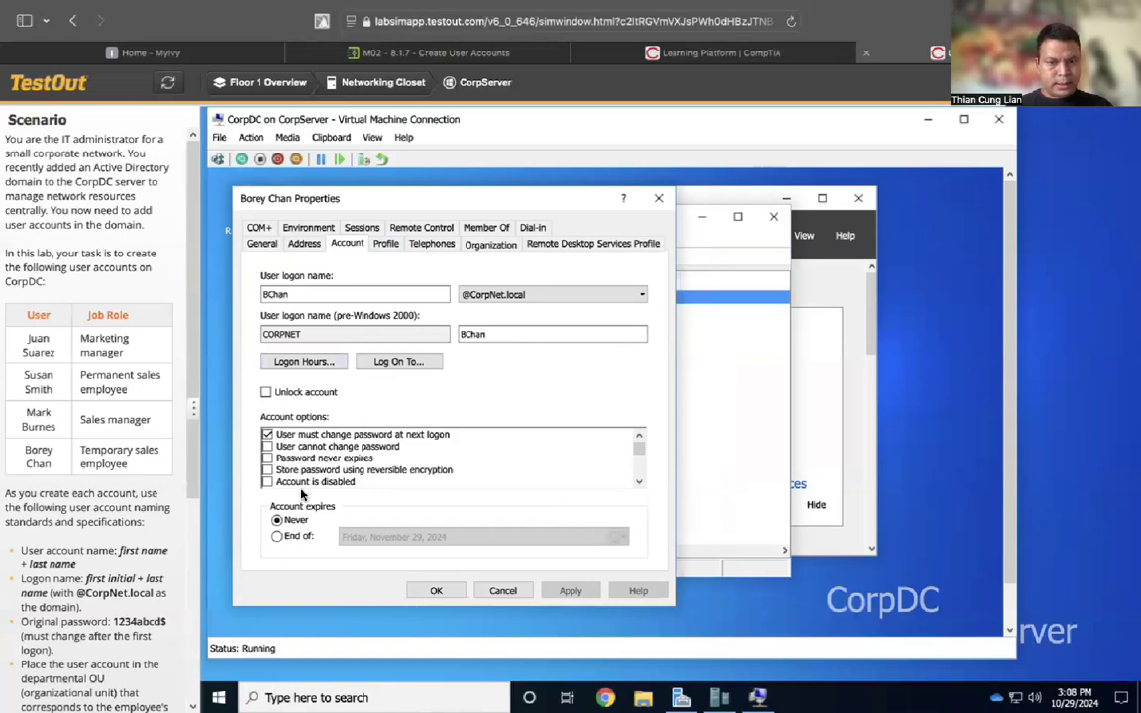
left_click(302, 363)
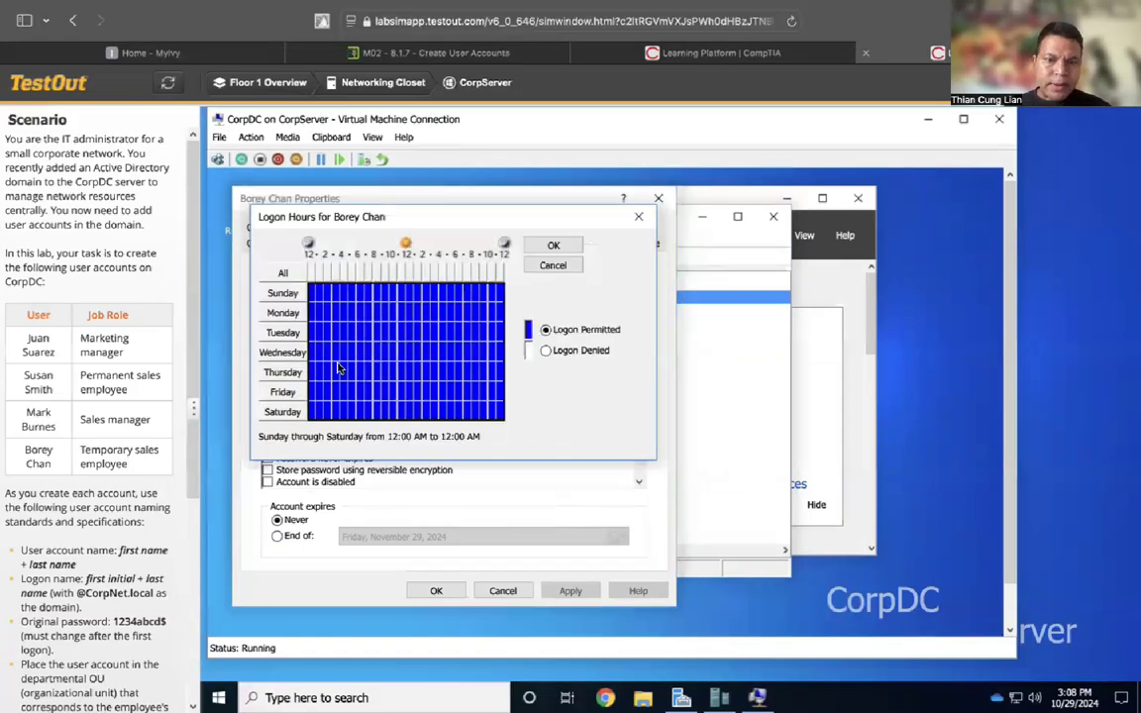
left_click(546, 350)
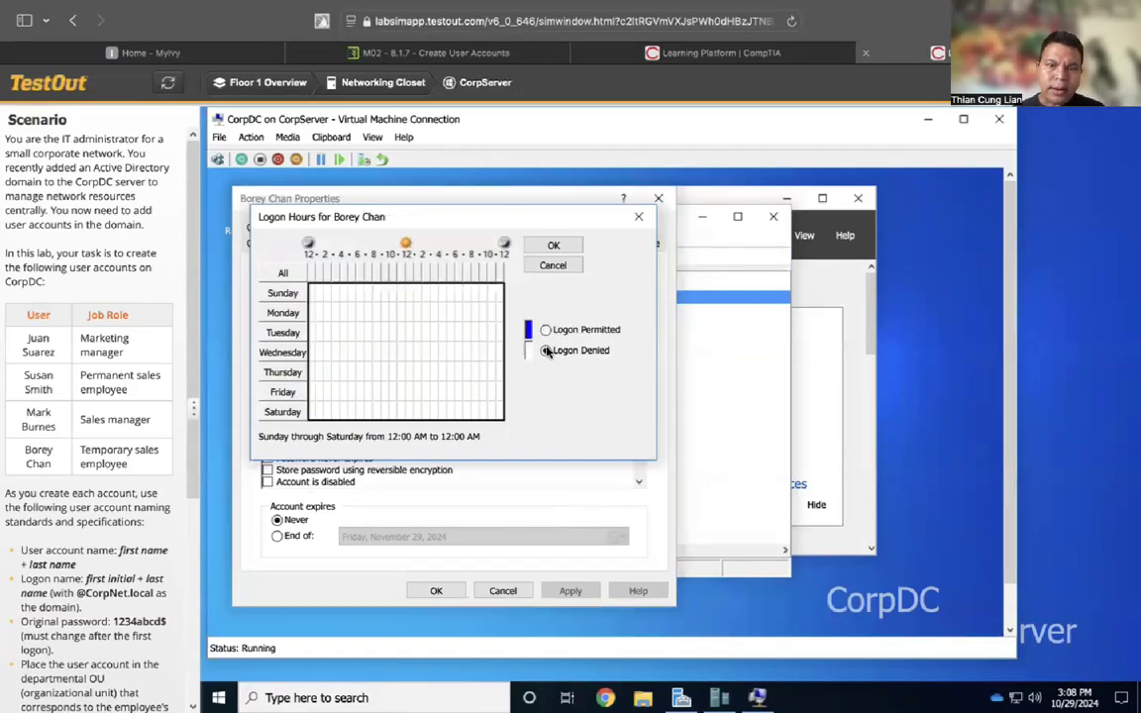
Permit logon Monday through Friday, 8 AM to 5 PM, and save the logon hours
left_click(376, 315)
left_click_drag(376, 314, 443, 316)
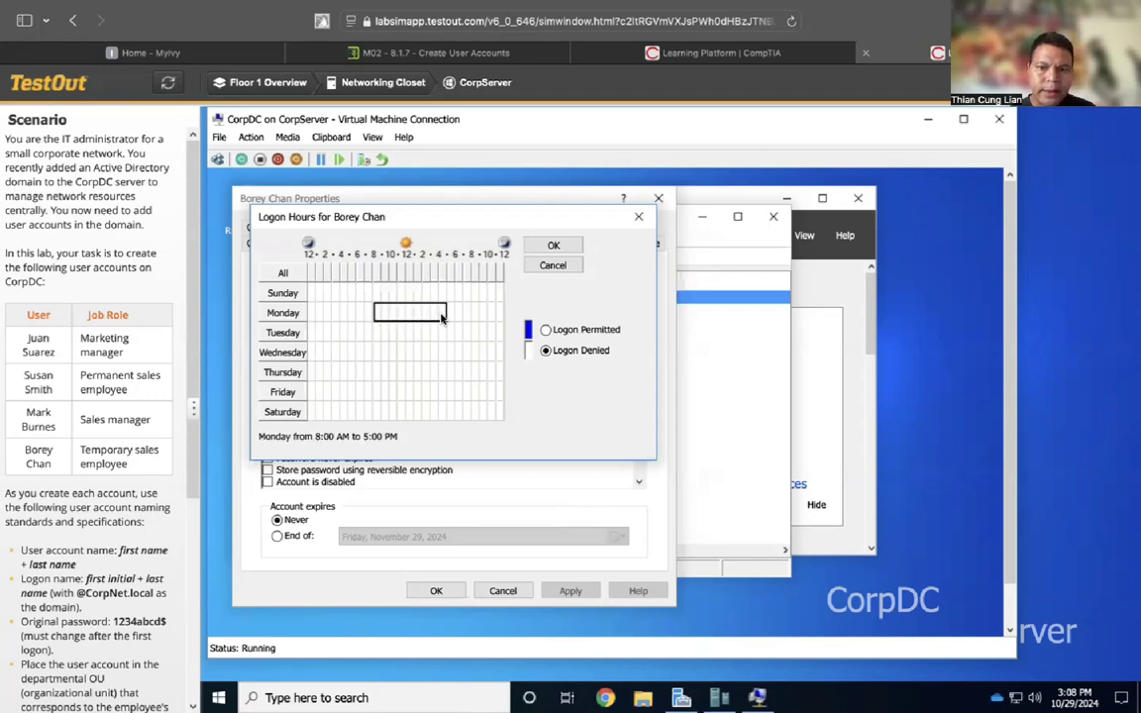
left_click(546, 331)
left_click_drag(376, 333, 445, 340)
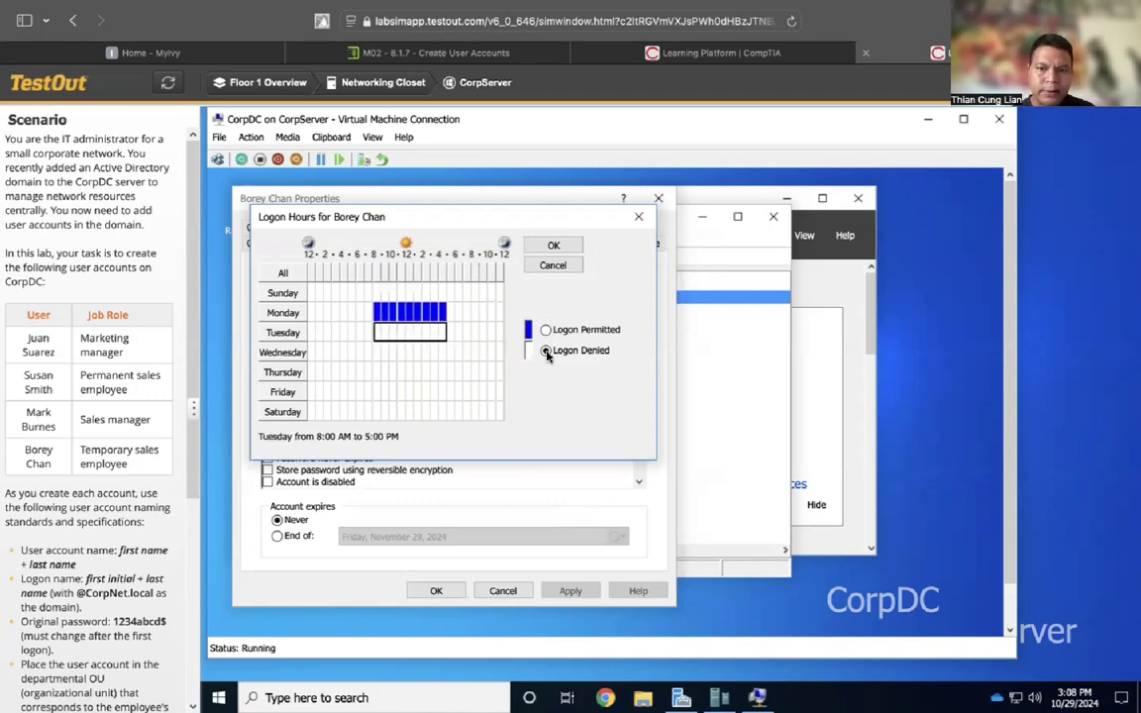
left_click(545, 330)
left_click_drag(378, 355, 441, 361)
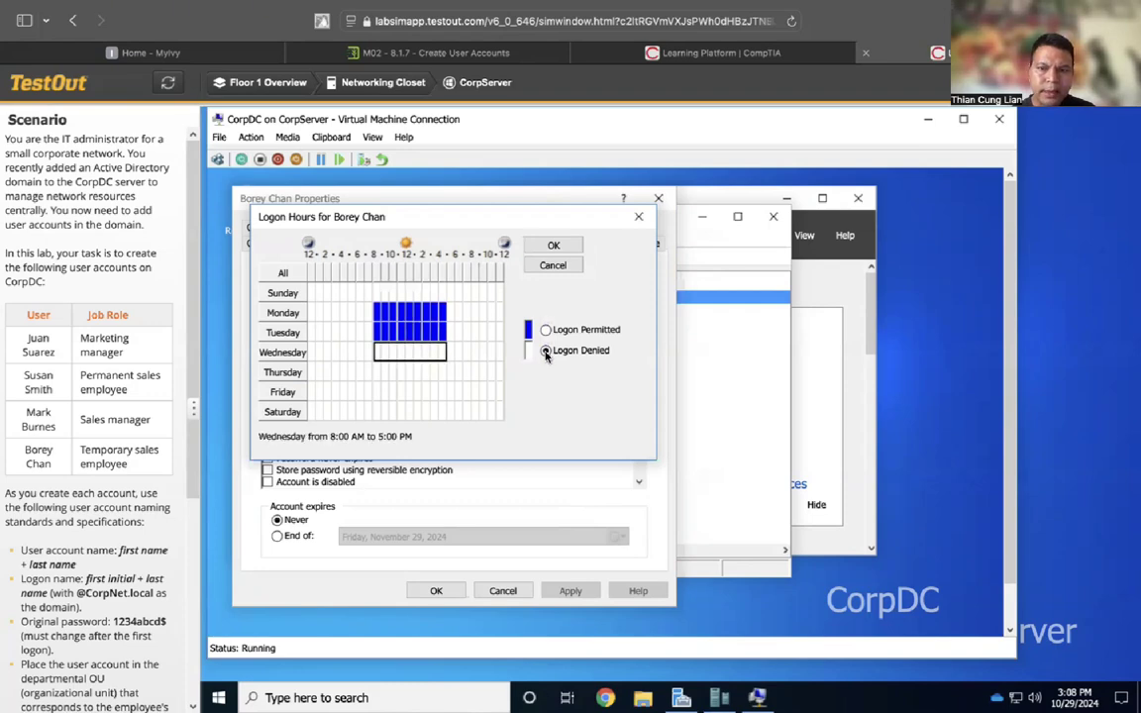
left_click(544, 330)
left_click_drag(376, 376, 438, 377)
left_click(545, 331)
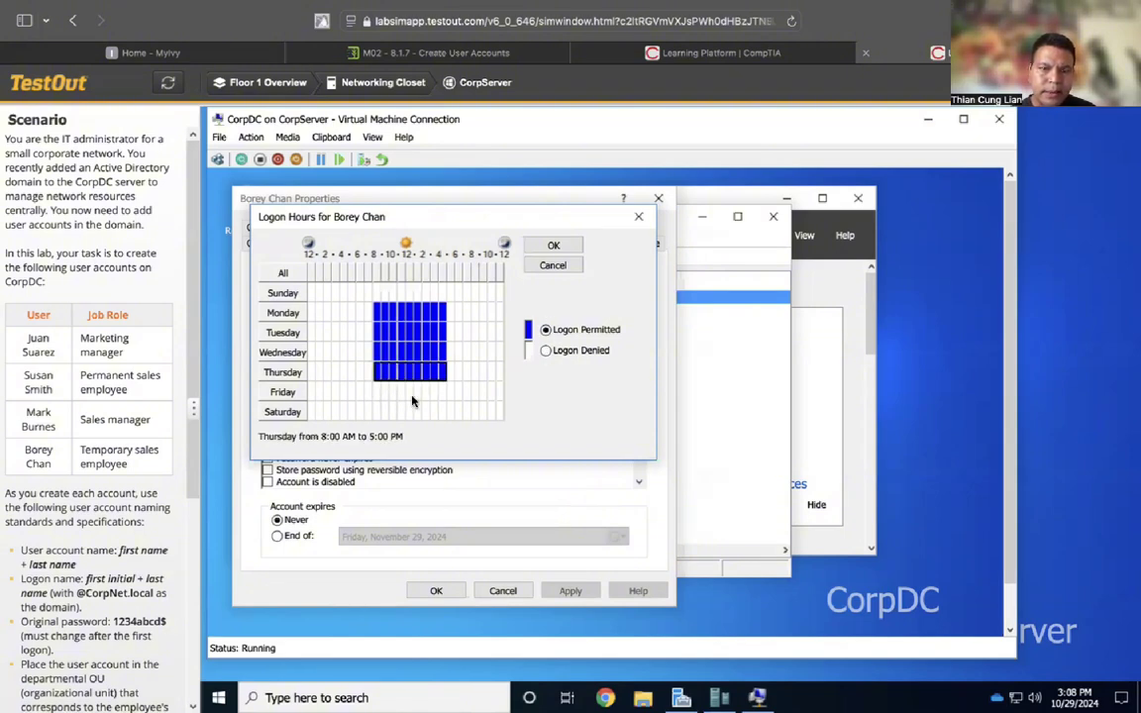
left_click_drag(377, 391, 440, 400)
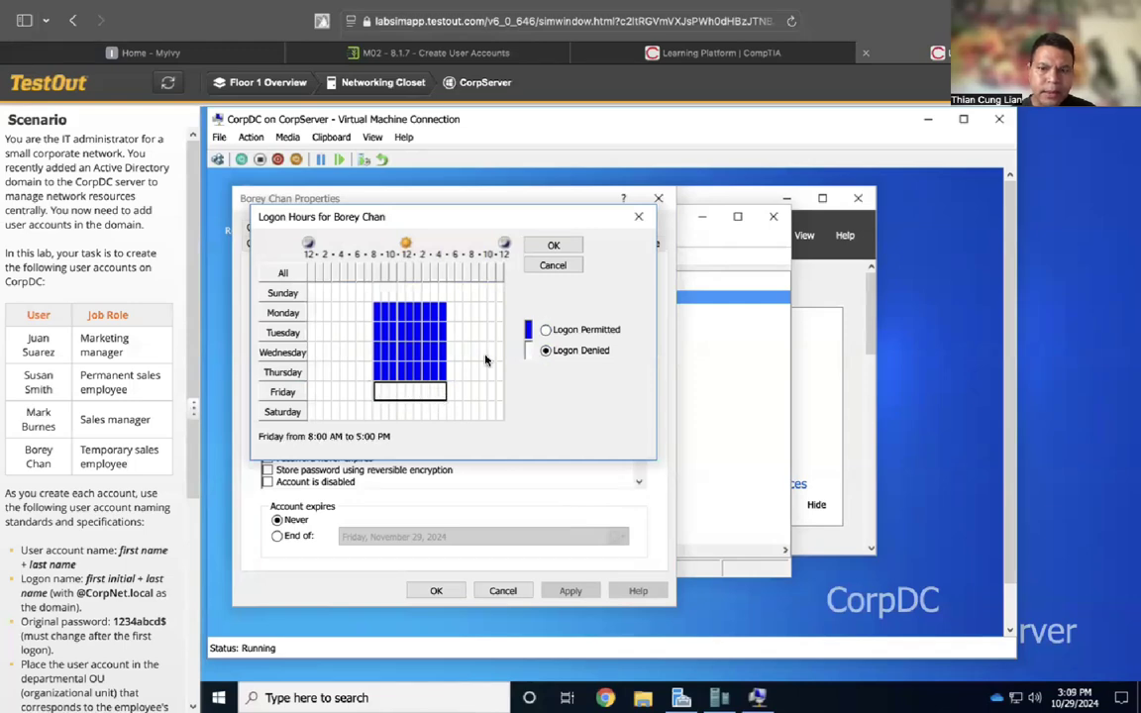
left_click(545, 330)
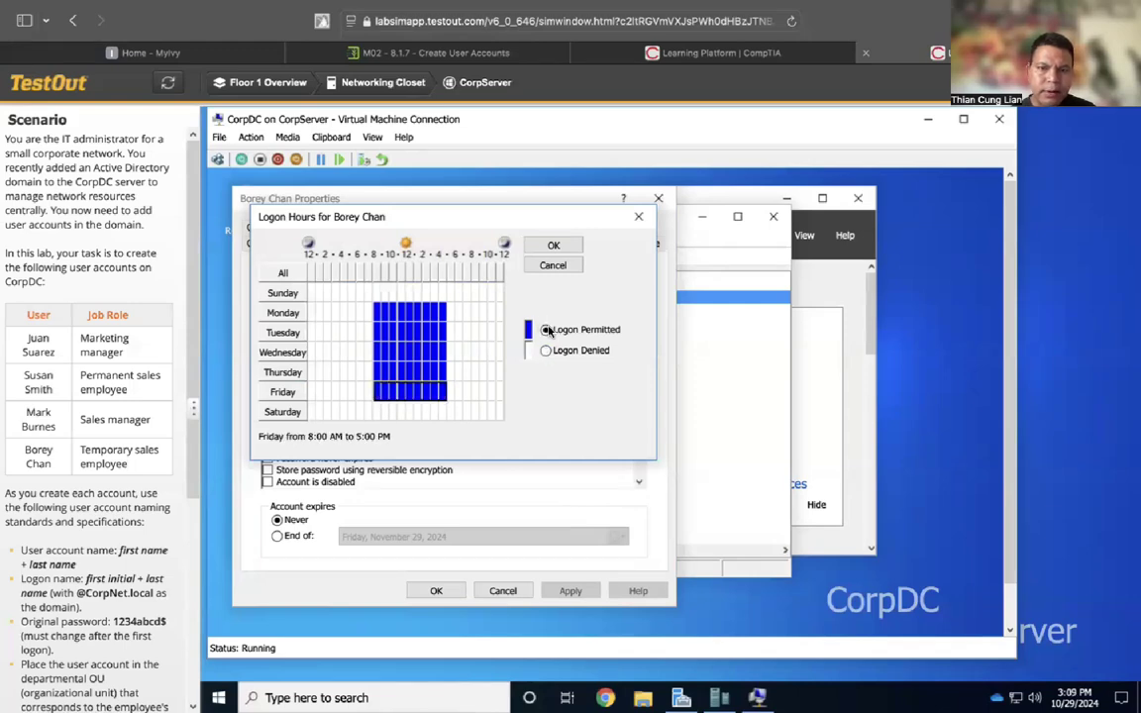
left_click(552, 246)
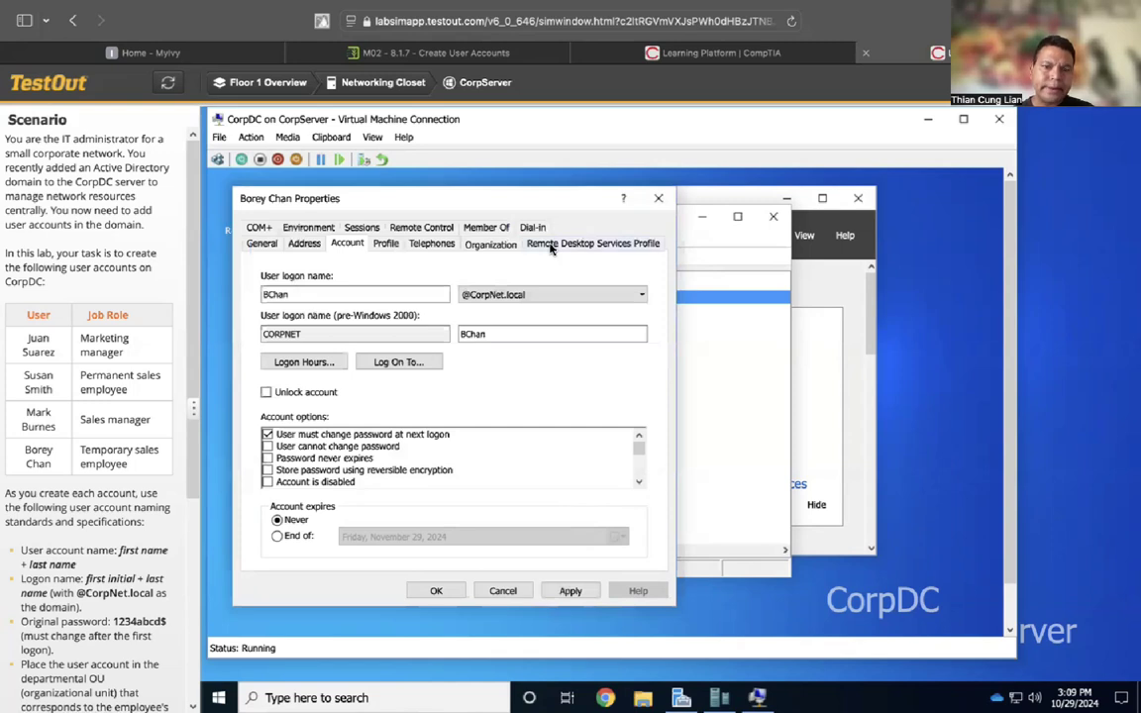
Set the account to expire at the end of December 31, 2024, and save the properties
left_click(277, 536)
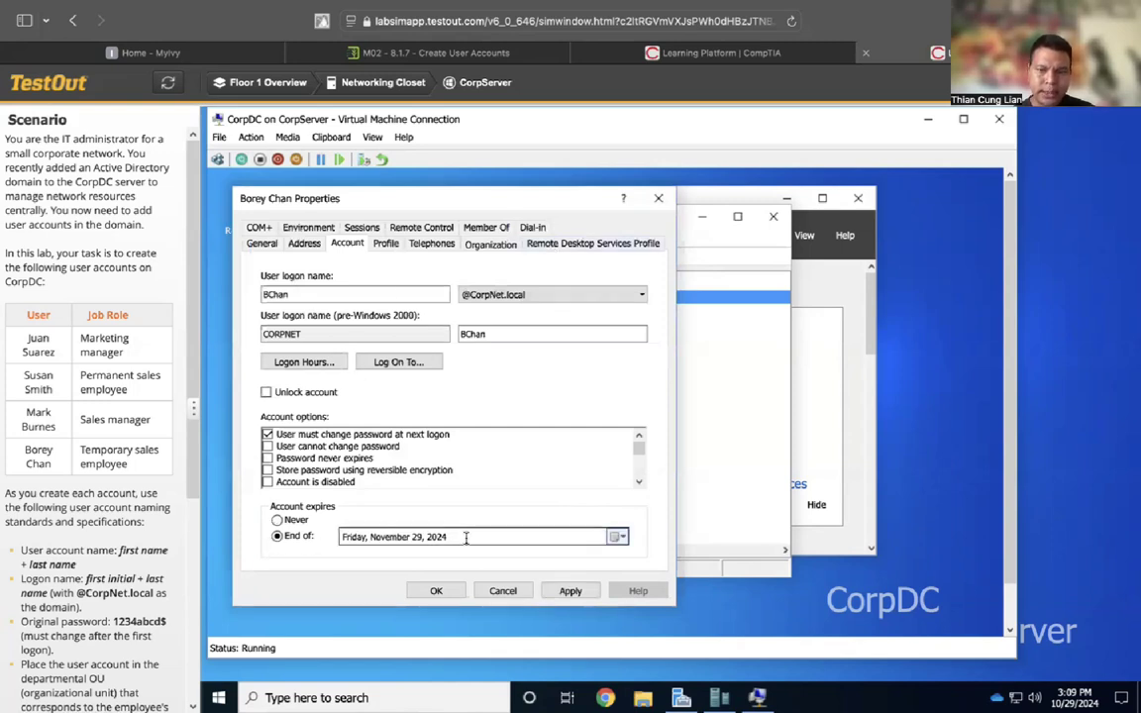
left_click(616, 537)
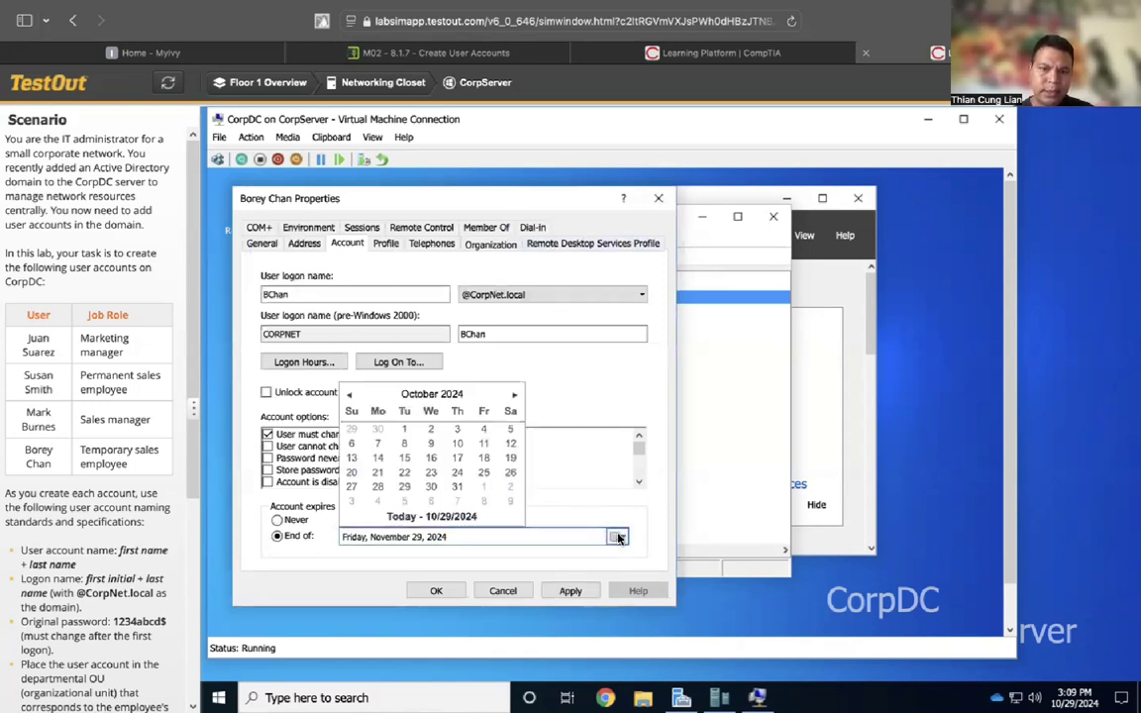
left_click(514, 395)
left_click(514, 395)
left_click(404, 487)
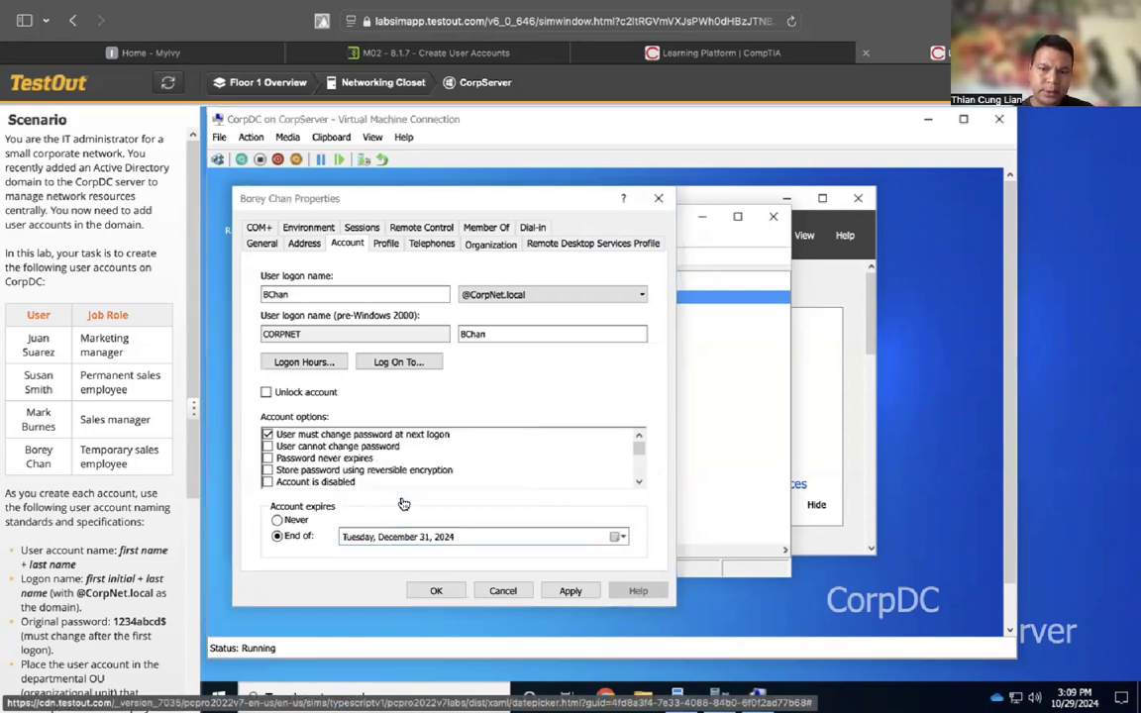
scroll(108, 670, "down", 3)
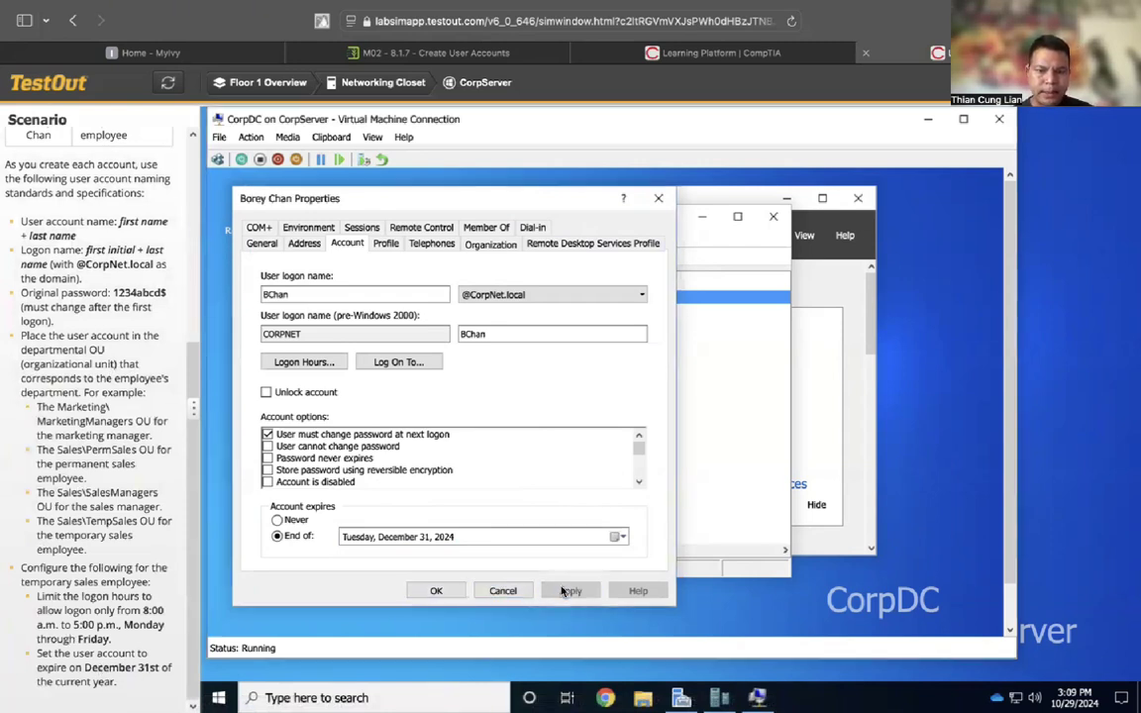
left_click(433, 592)
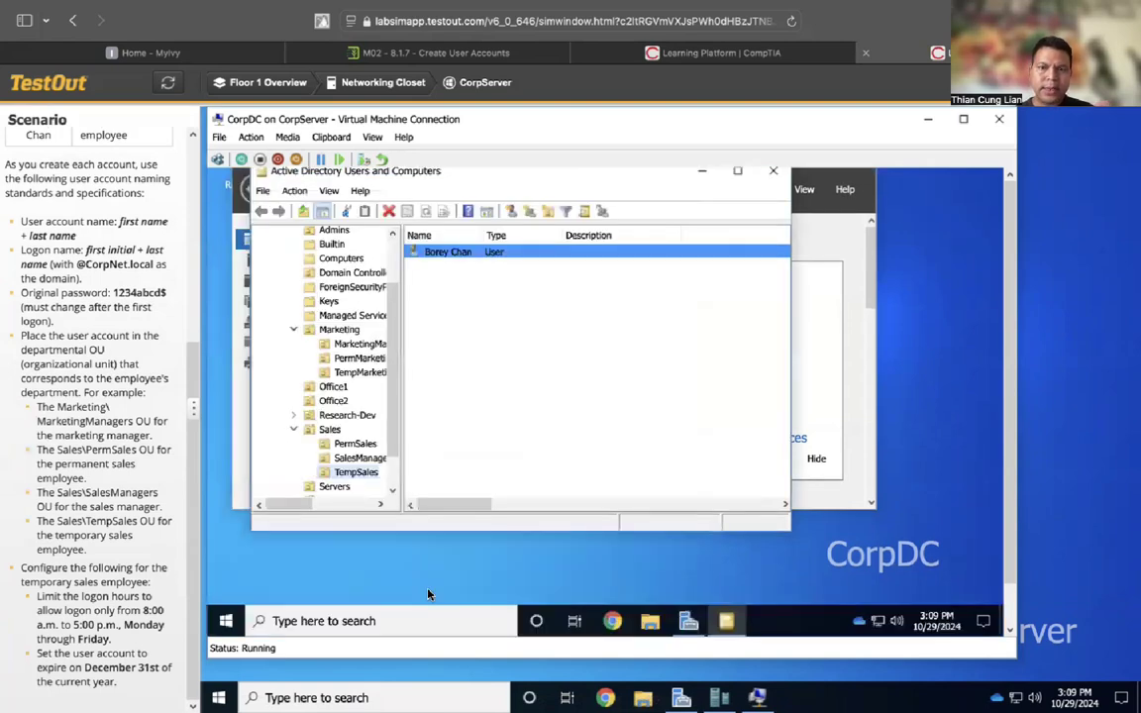
Close Active Directory Users and Computers and submit the CorpNet.local user-account lab for scoring
left_click(773, 171)
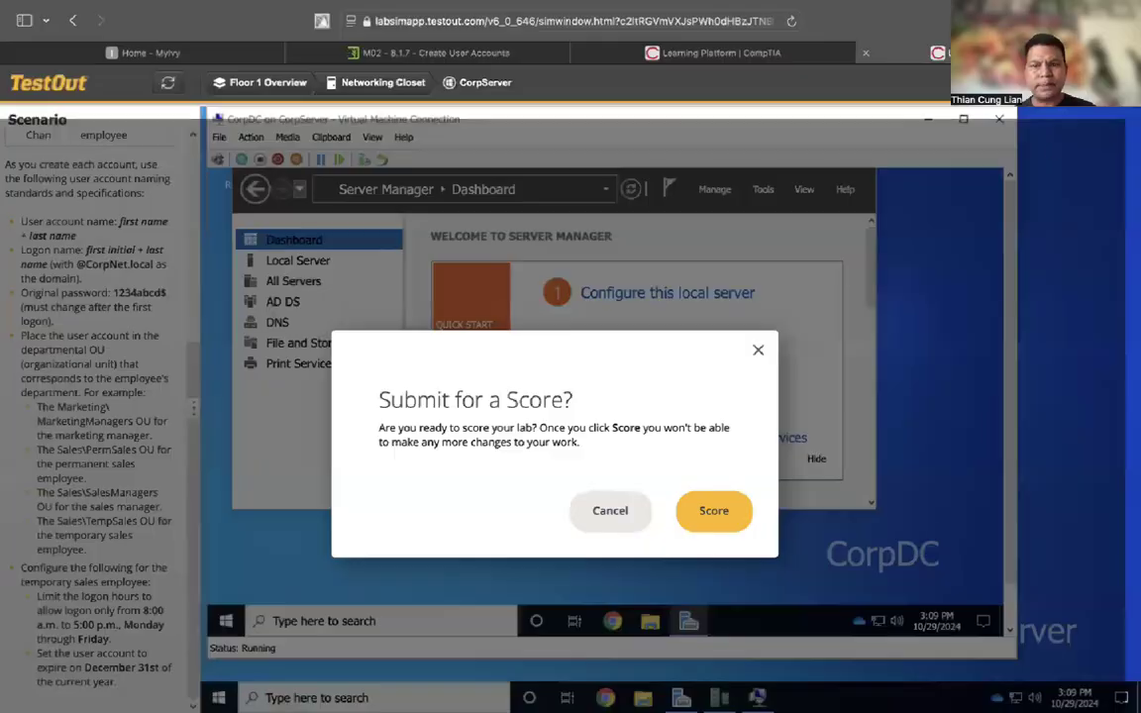
left_click(719, 516)
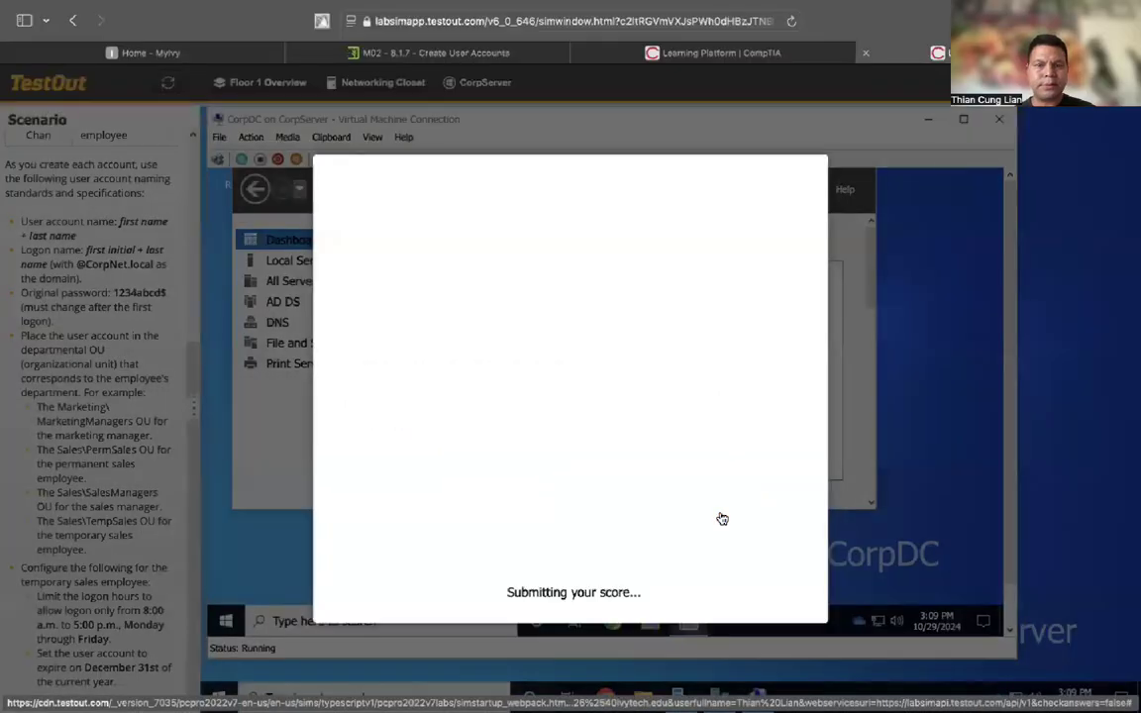